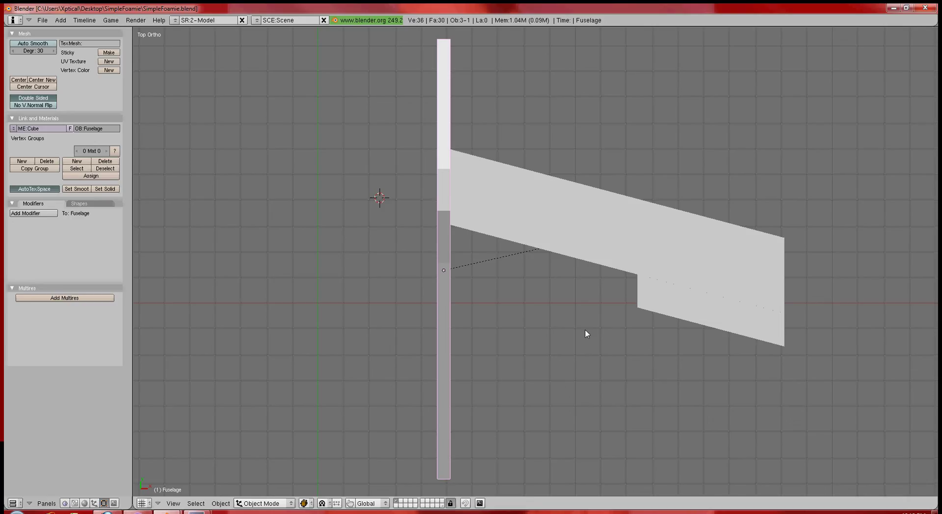
- Select the aileron object ~CS_RMA behind the wing and turn on the display of its local axes
middle_click_drag(582, 327, 500, 260)
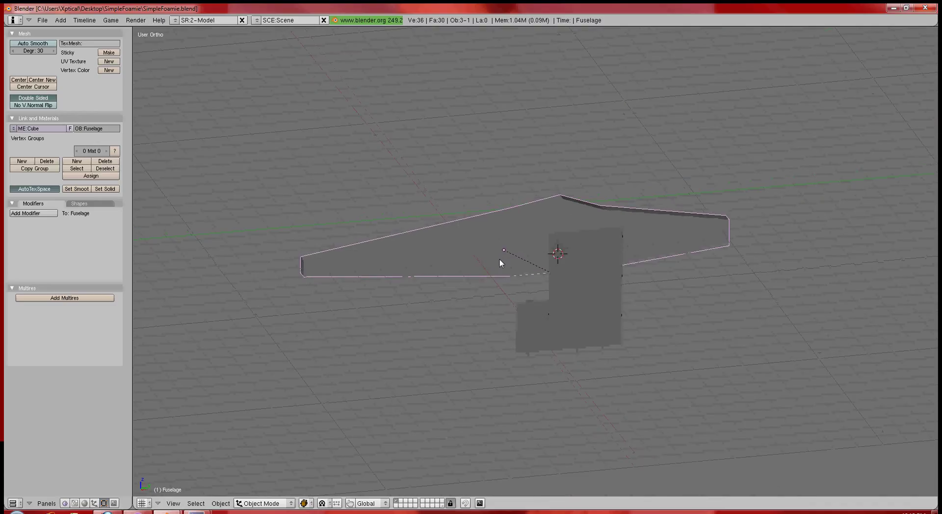
right_click(536, 306)
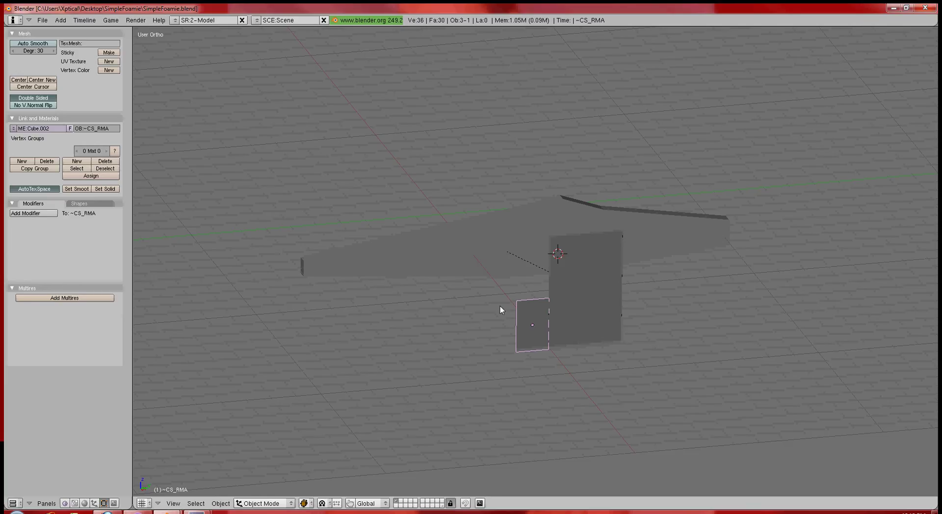
middle_click_drag(505, 326, 444, 310, "shift")
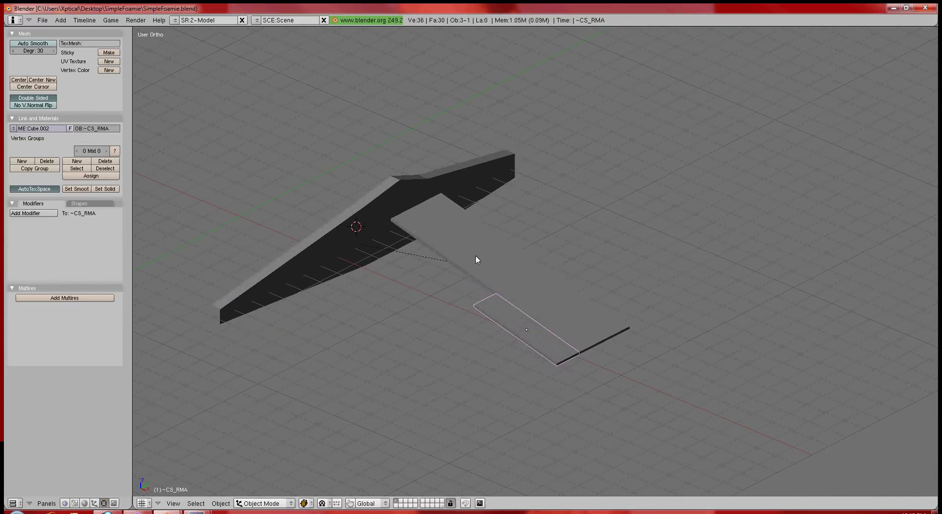
right_click(378, 223)
right_click(514, 328)
left_click(94, 504)
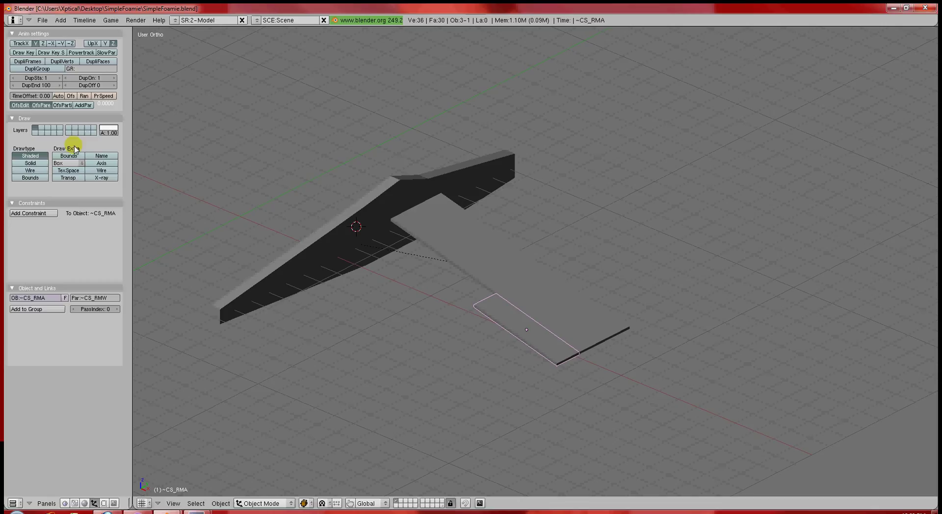
left_click(101, 165)
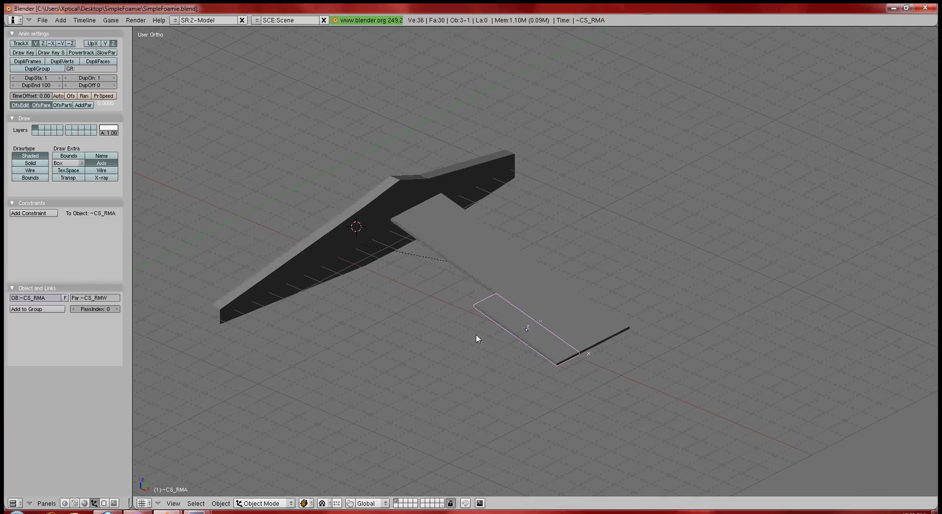
- Switch the view to wireframe and examine the aileron's local axes against its hinge edge
right_click(525, 293)
right_click(519, 324)
key("z")
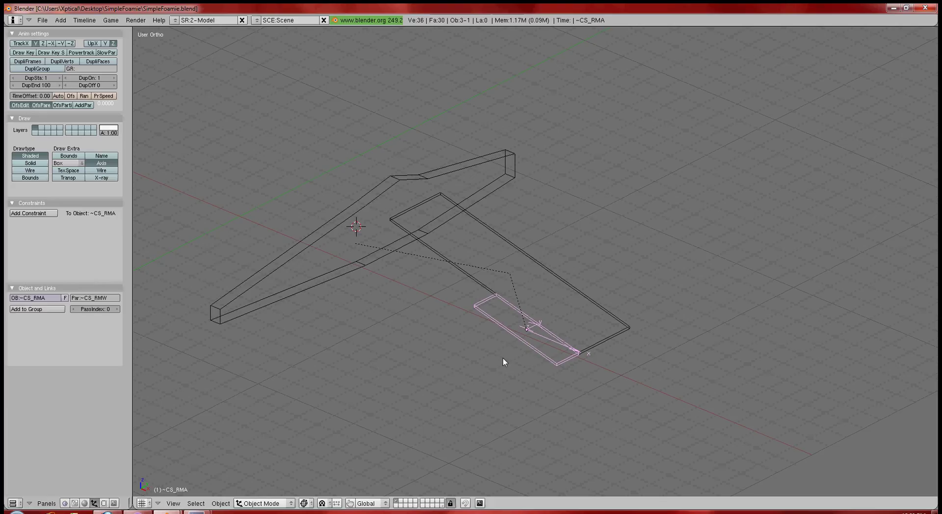
scroll(538, 335, "up", 6)
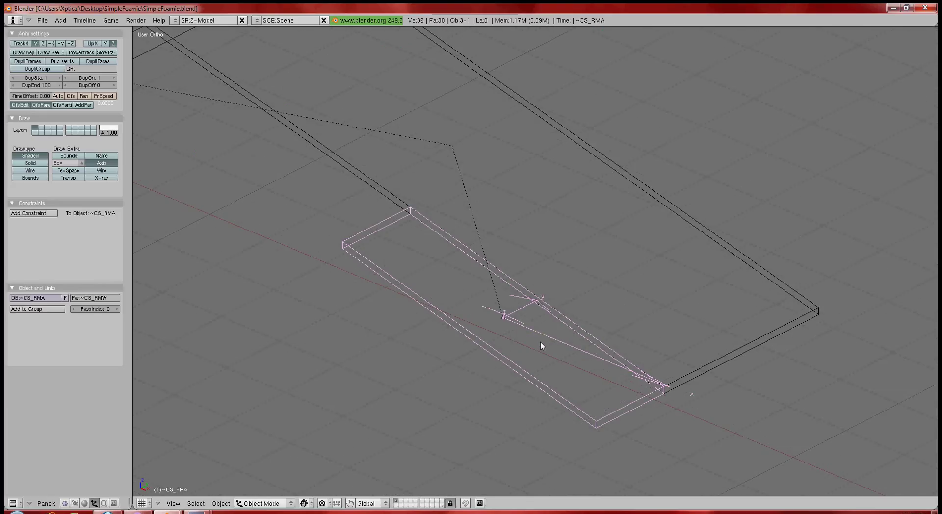
middle_click_drag(466, 326, 511, 347)
middle_click_drag(697, 340, 448, 257)
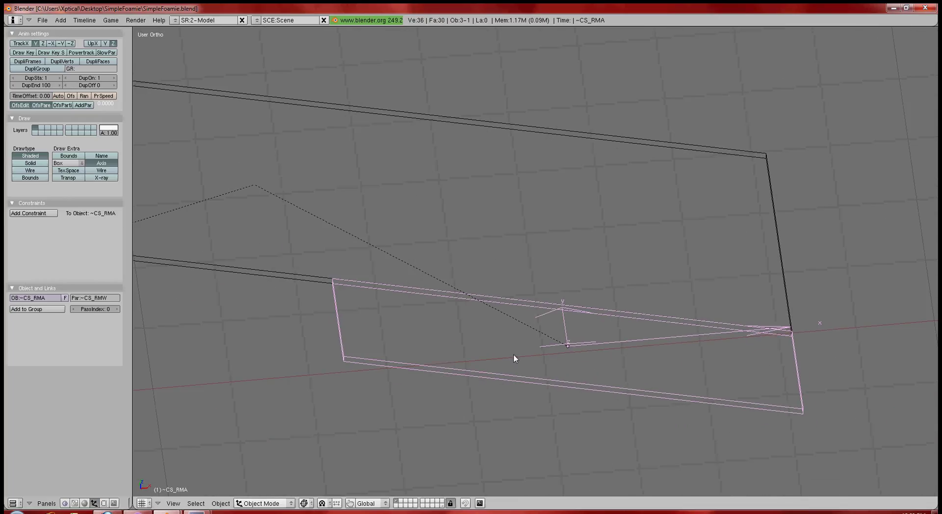
middle_click_drag(515, 357, 526, 326)
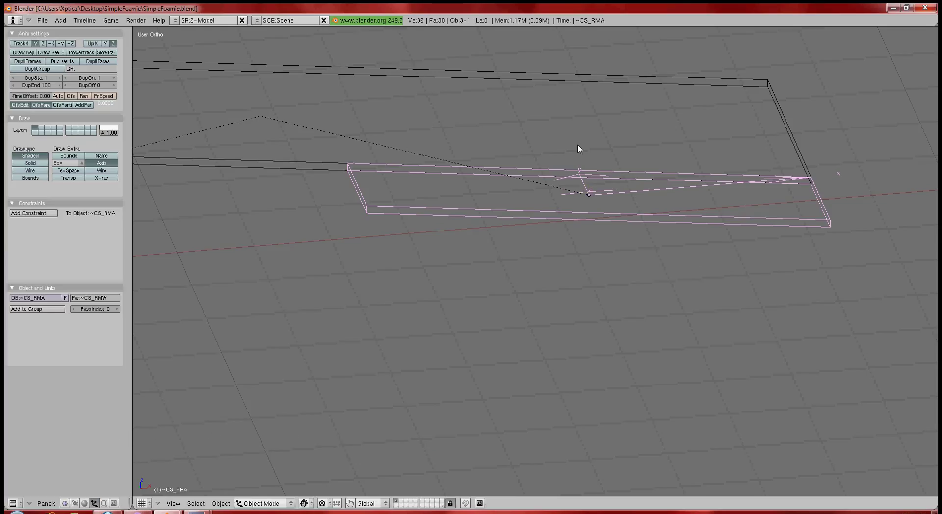
middle_click_drag(631, 214, 554, 245, "shift")
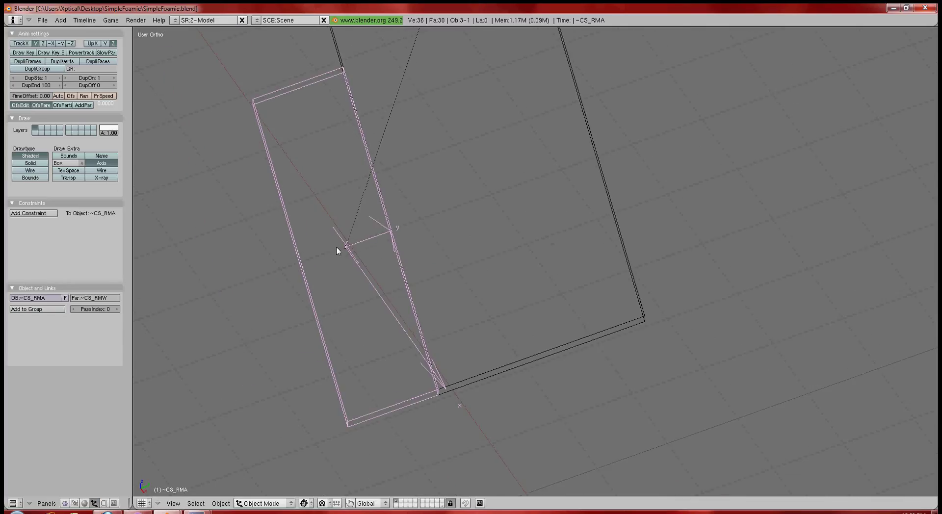
- Try rotating the aileron about its local X axis to test its hinge motion
key("r")
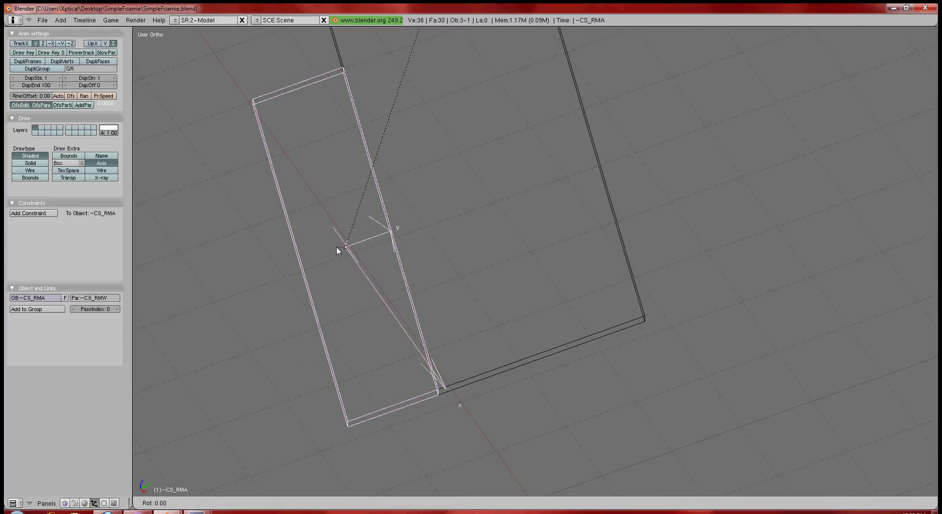
key("x")
key("x")
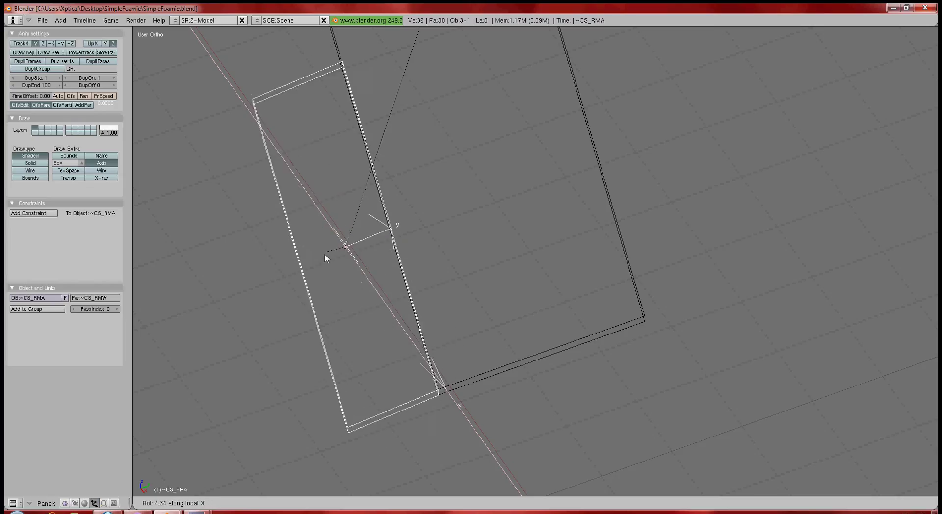
left_click(328, 255)
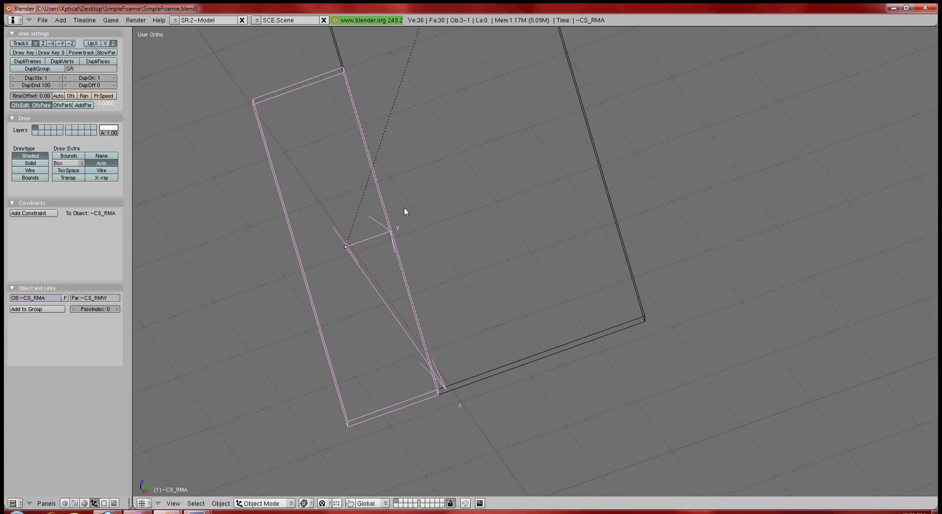
middle_click_drag(404, 210, 507, 212, "shift")
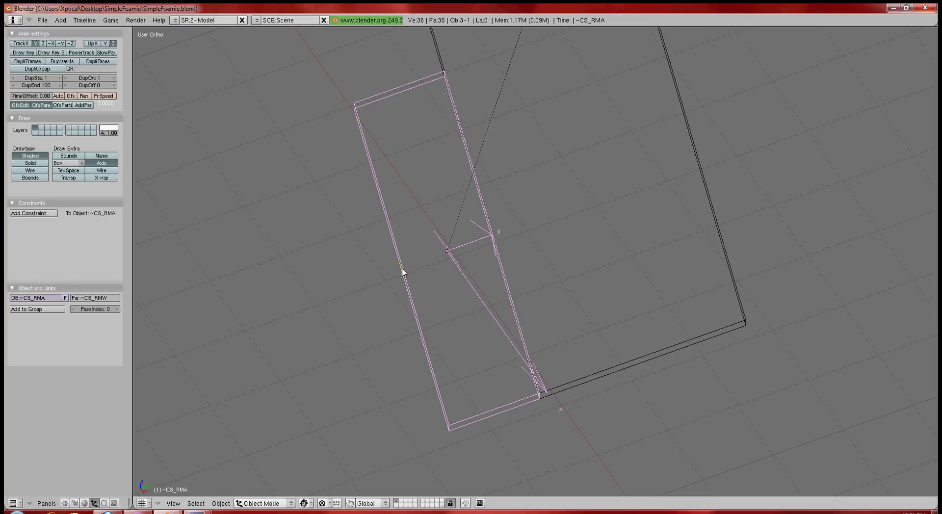
- Select the four mesh vertices along the aileron's hinge edge and snap the 3D cursor to that selection
key("Tab")
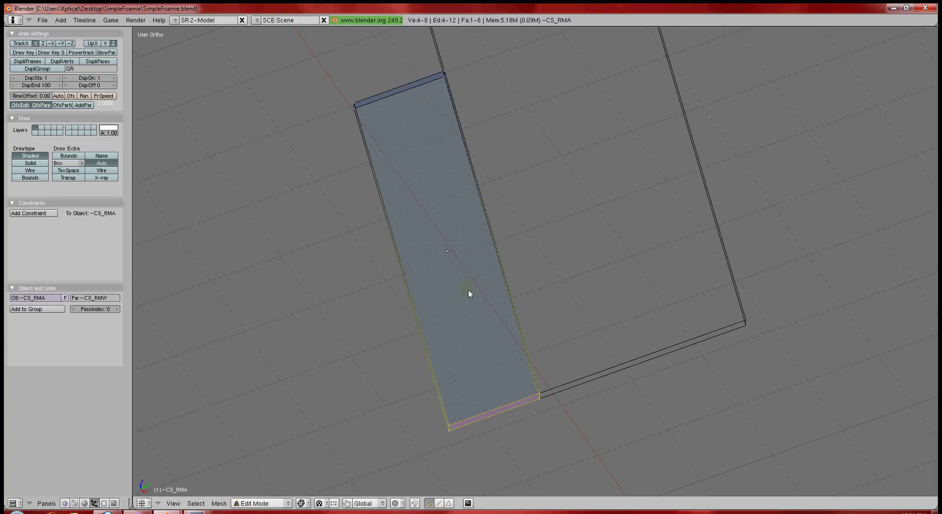
key("a")
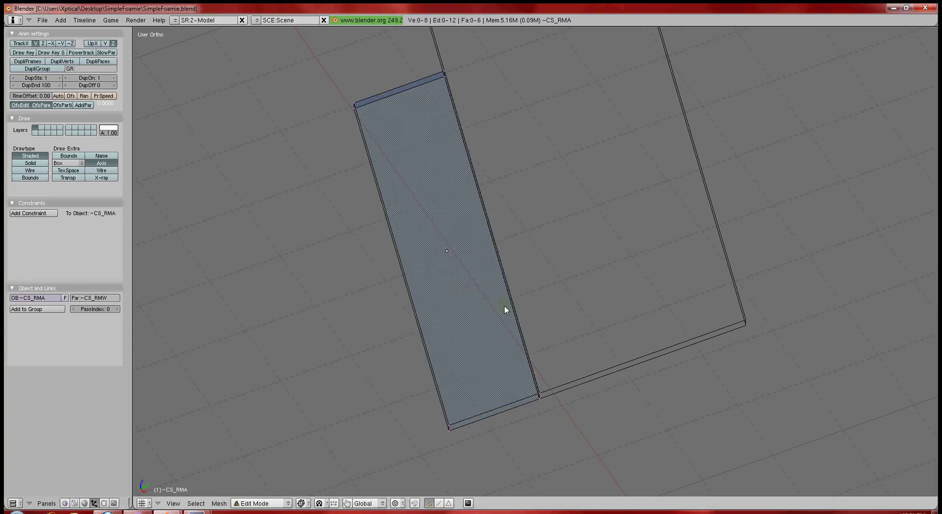
key("ctrl+r")
left_click(437, 87)
left_click(448, 74)
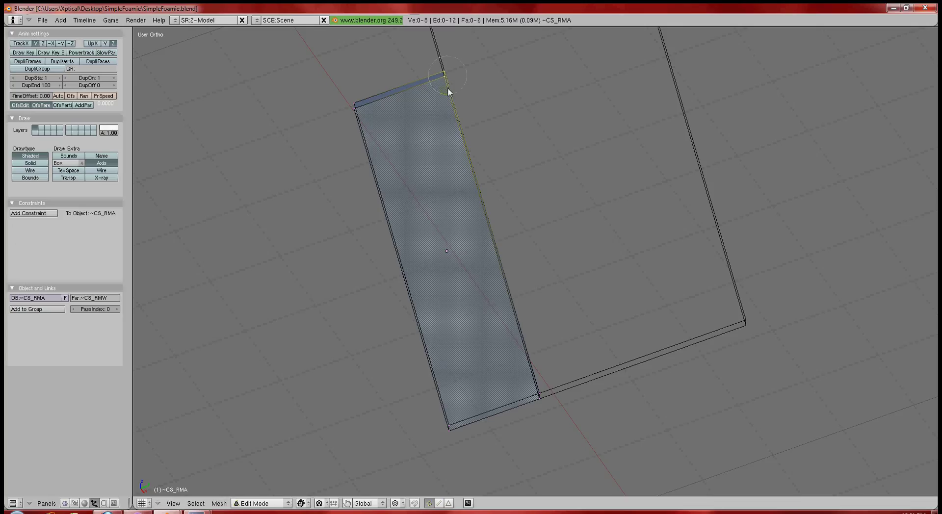
left_click(453, 69)
left_click(538, 395)
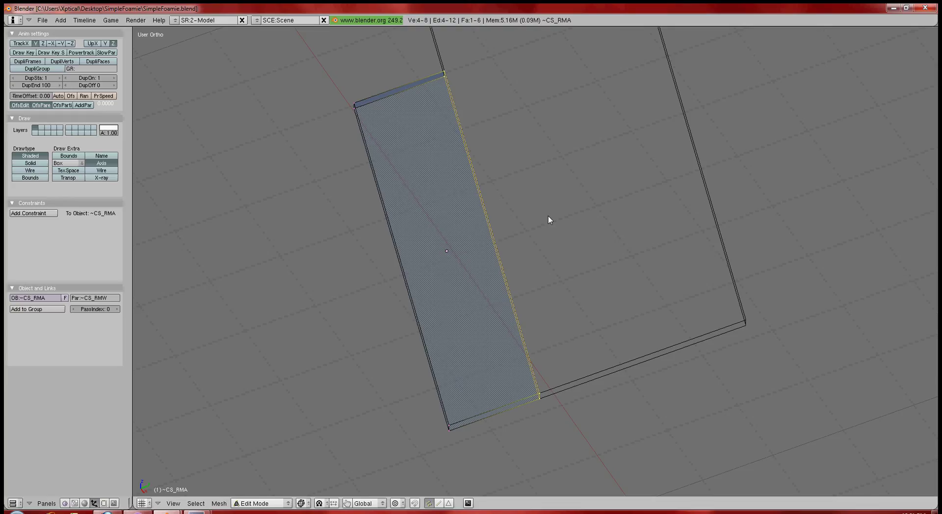
key("shift+s")
key("shift+s")
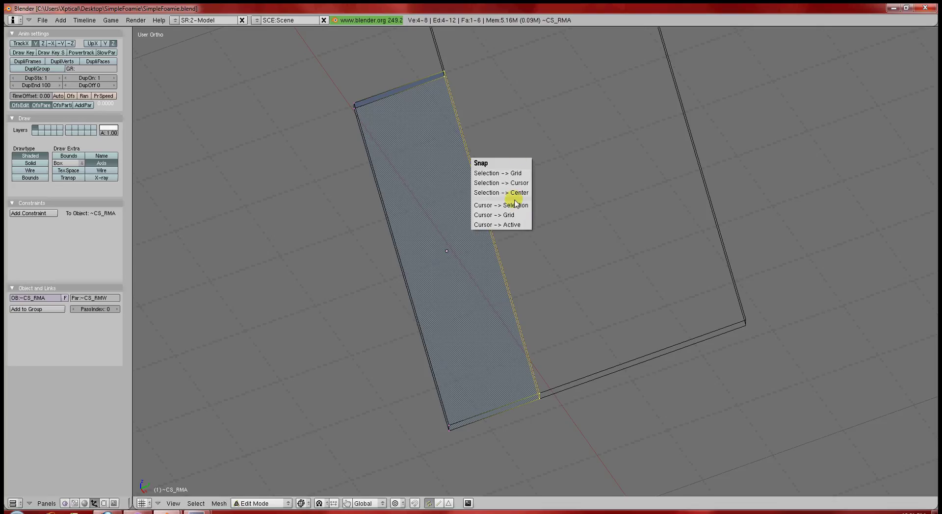
left_click(515, 205)
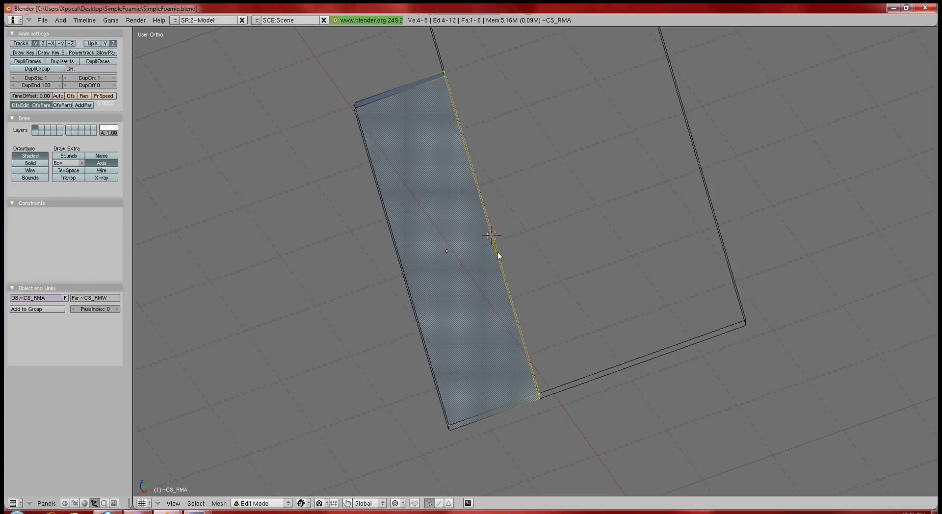
middle_click_drag(498, 252, 555, 240)
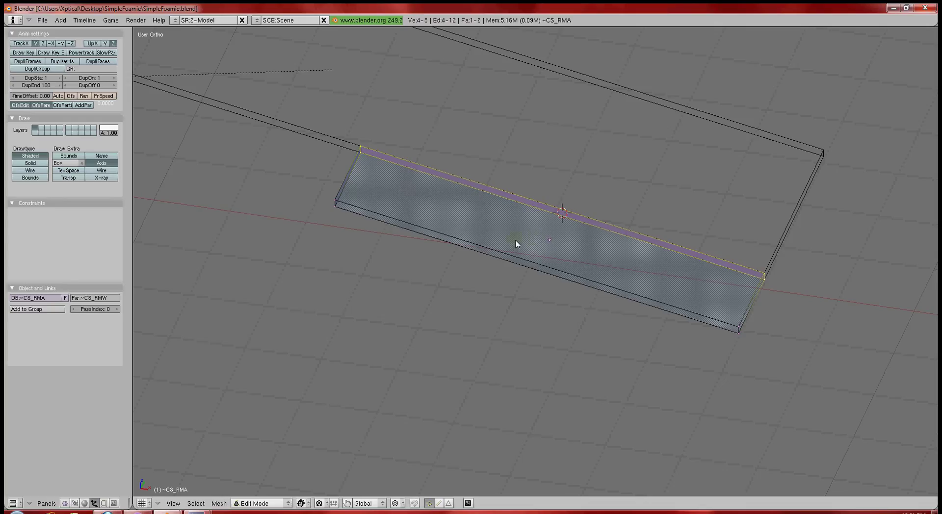
- Leave mesh editing and move the aileron's object center to the 3D cursor on the hinge edge
key("Tab")
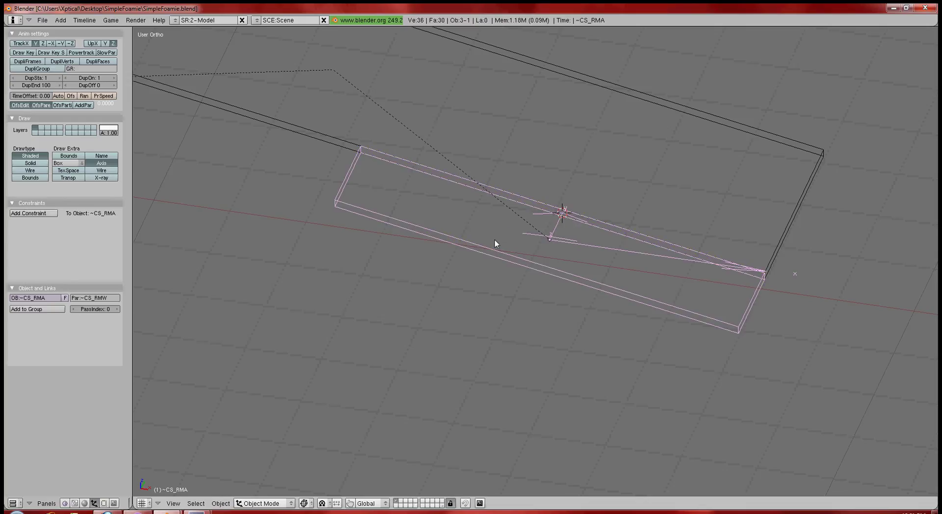
left_click(104, 503)
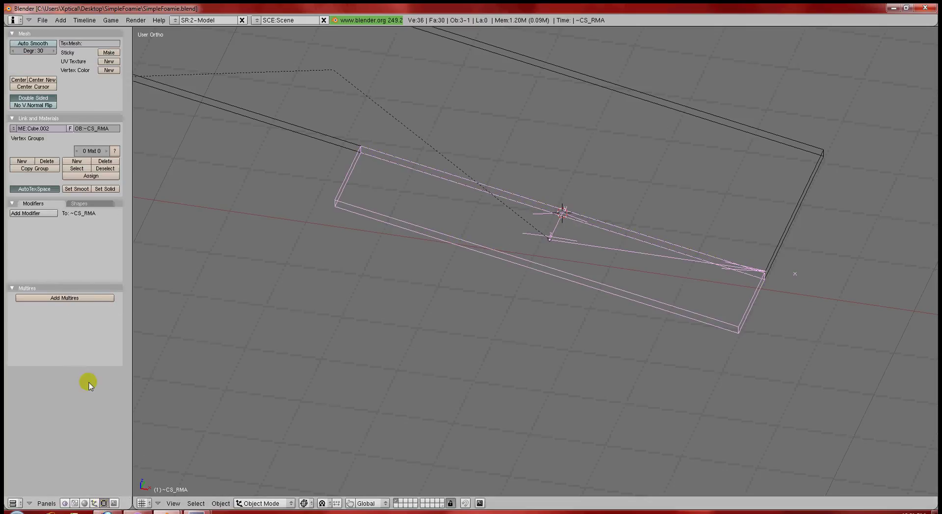
left_click(31, 88)
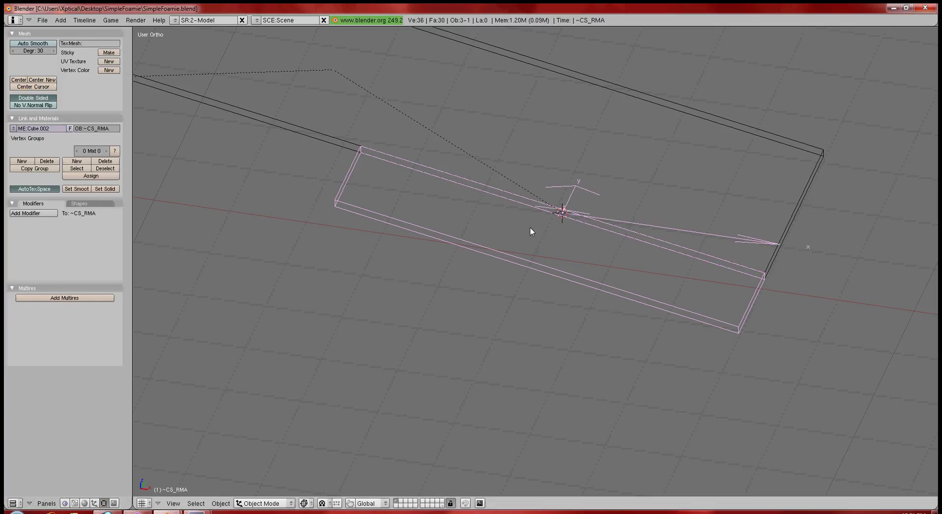
middle_click_drag(530, 228, 563, 278)
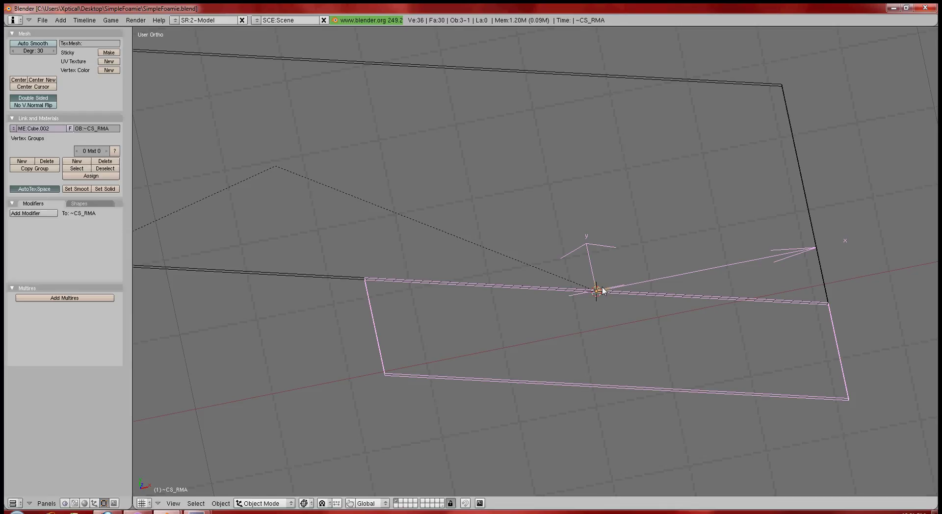
- Check the aileron's axes from above and try a rotation about local X around the relocated center
key("KP_7")
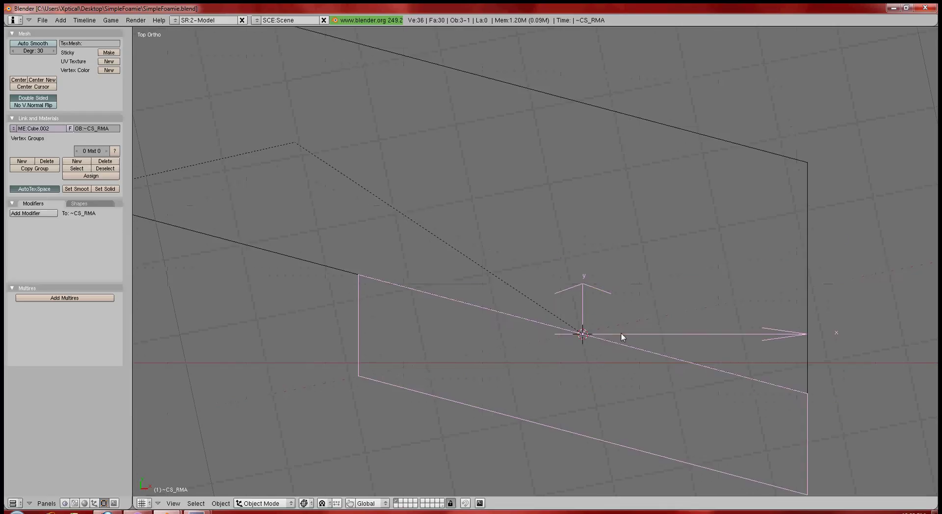
middle_click_drag(558, 337, 542, 324)
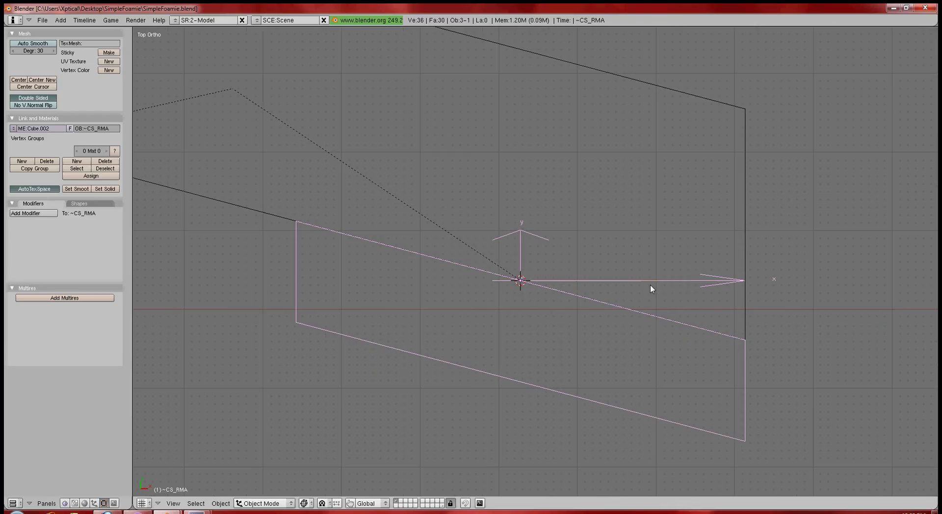
middle_click_drag(649, 285, 608, 204)
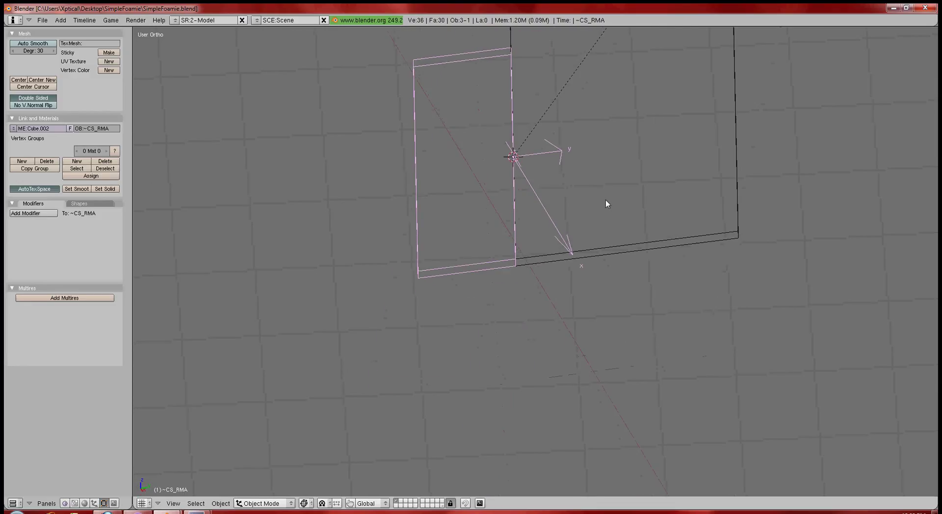
middle_click_drag(552, 140, 534, 230, "shift")
key("r")
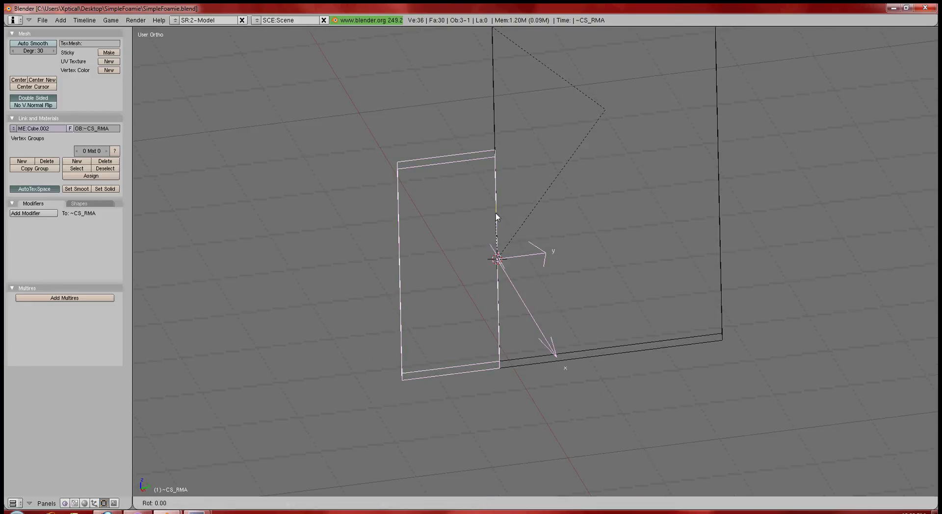
key("x")
key("x")
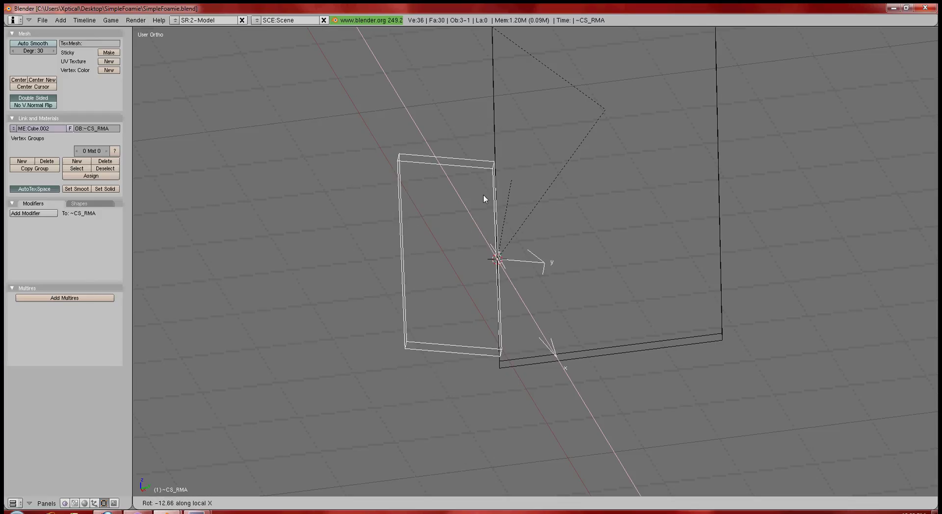
key("Escape")
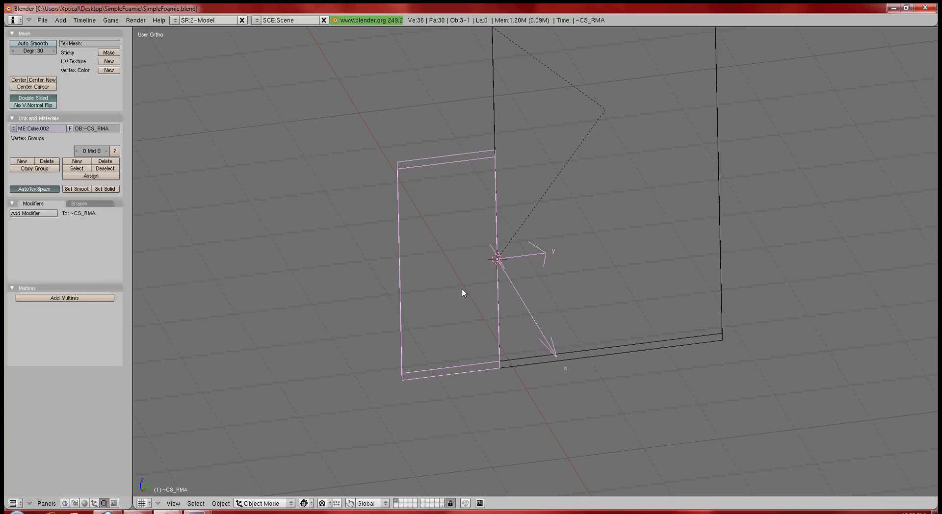
- In the top view, place the 3D cursor just beyond the tip of the aileron's X-axis arrow, outboard of the wingtip
key("KP_7")
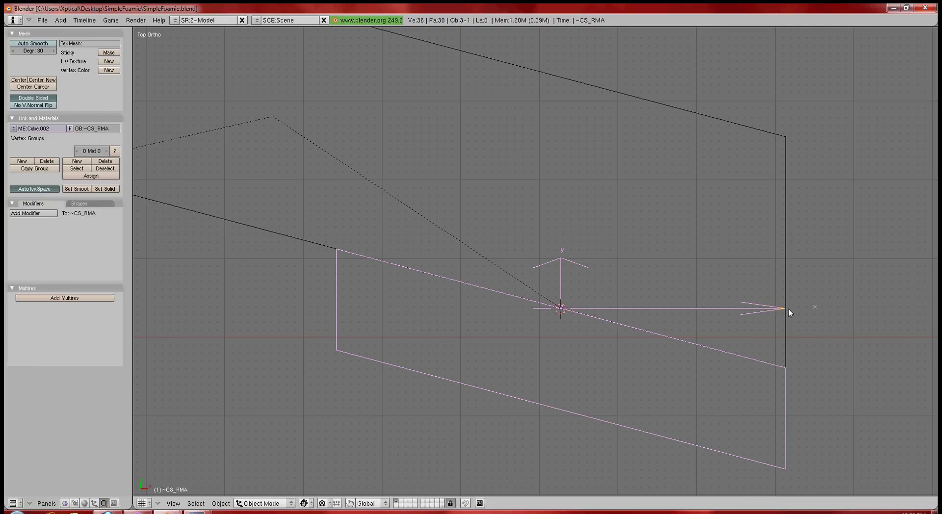
scroll(789, 310, "up", 5)
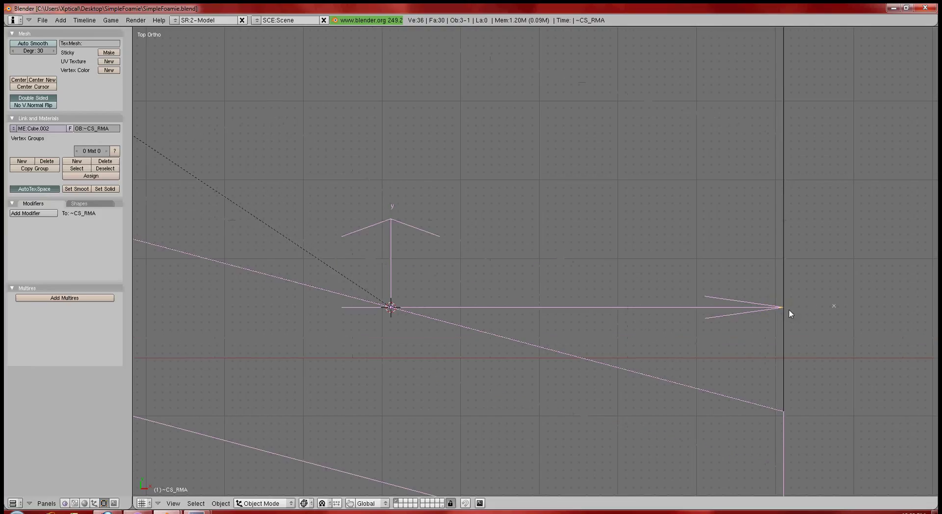
middle_click_drag(801, 320, 642, 274, "shift")
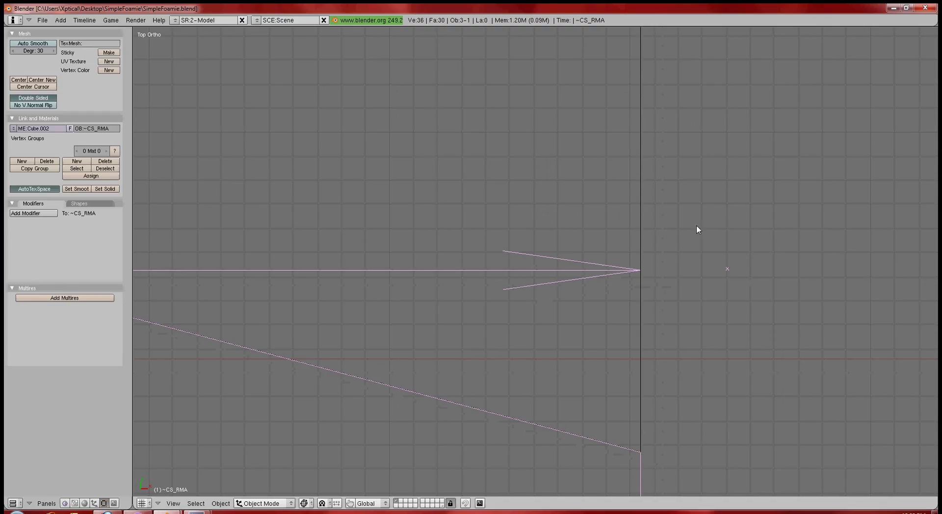
left_click(72, 98)
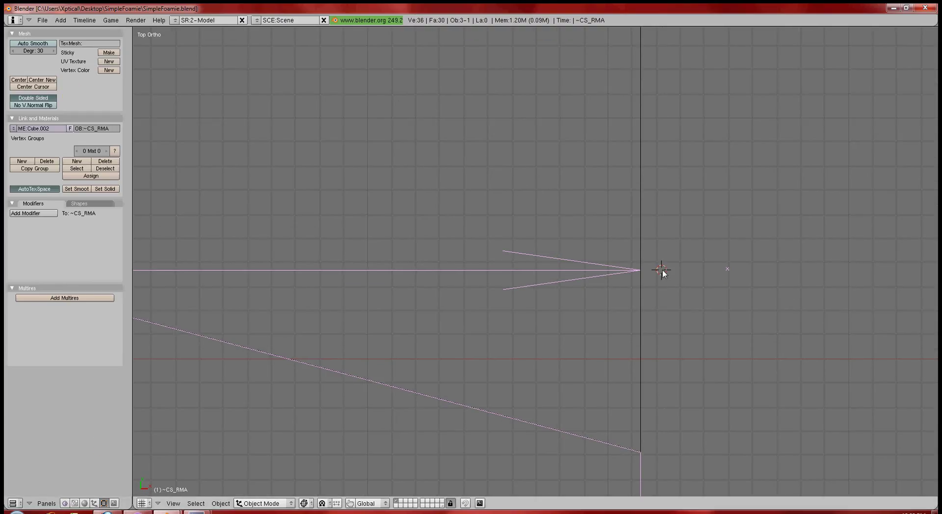
- Add a cube at the 3D cursor, scaled down to a tiny marker and placed at the tip of the aileron's X-axis arrow
key("space")
mouse_move(710, 269)
left_click(773, 283)
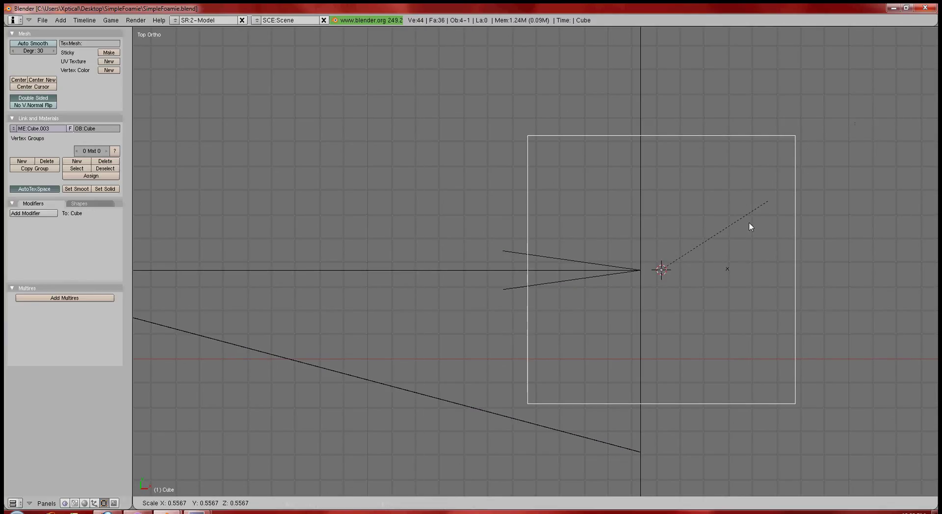
left_click(666, 272)
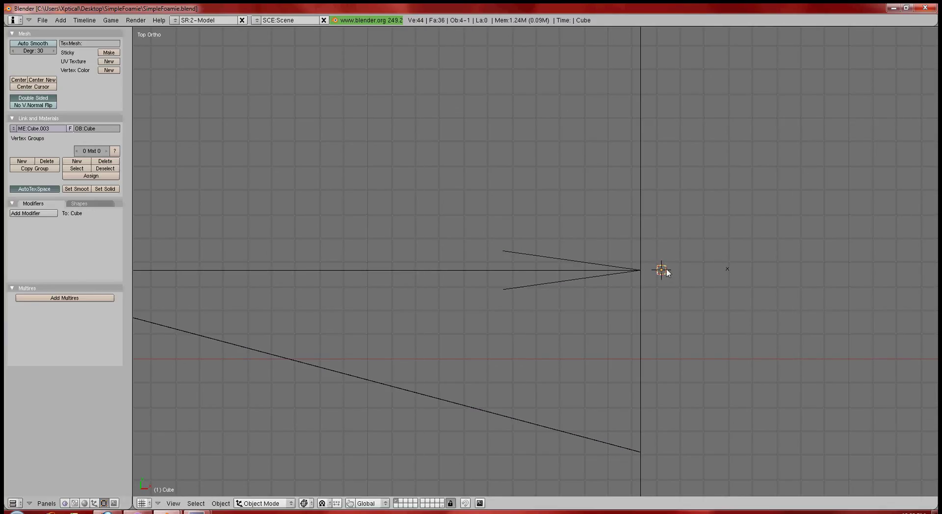
key("g")
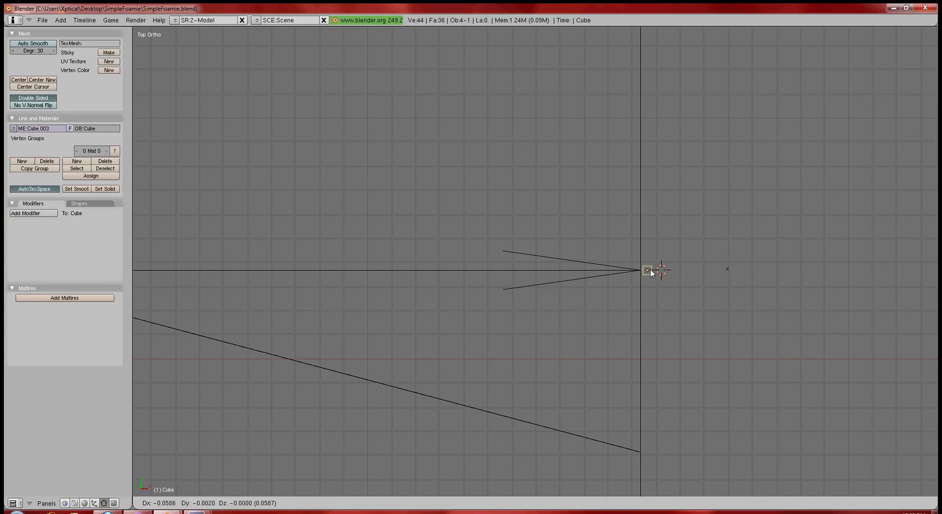
left_click(652, 270)
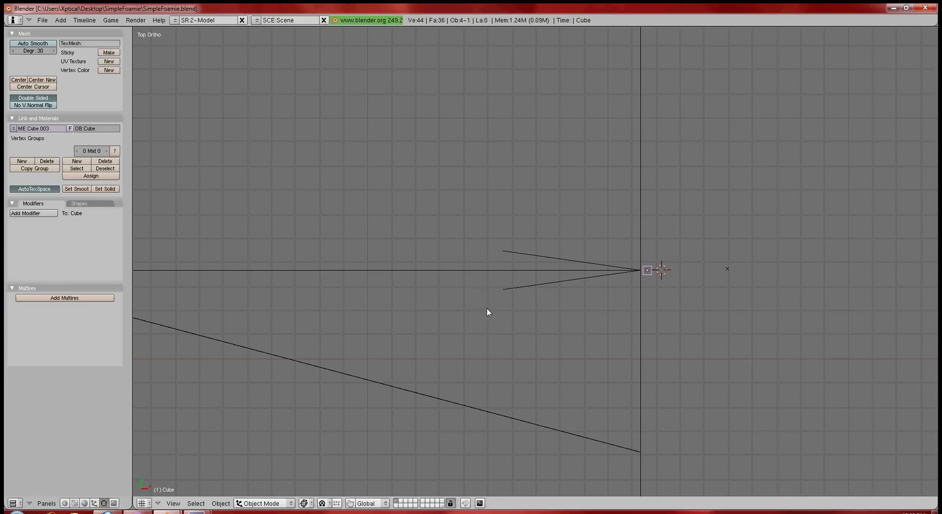
- Select the right aileron and open its mesh for editing, with the whole control surface in view
middle_click_drag(499, 310, 732, 241, "shift")
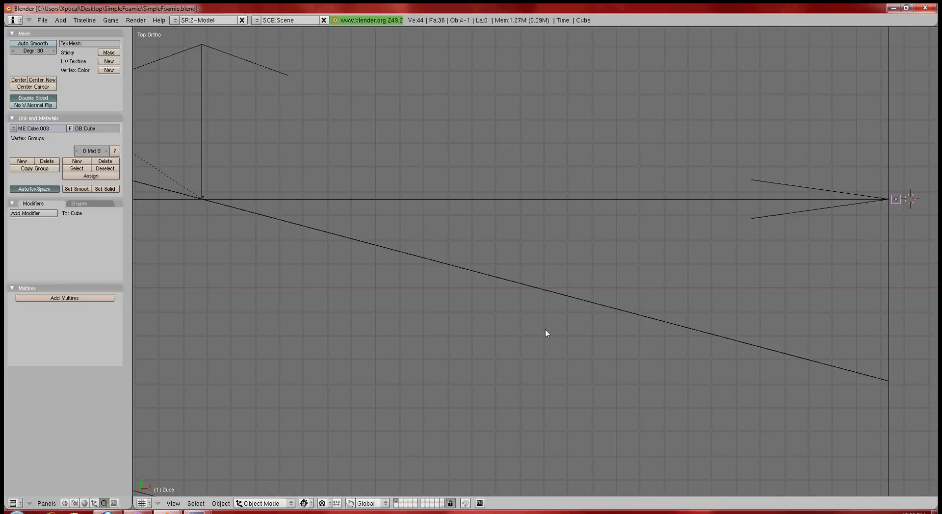
right_click(889, 391)
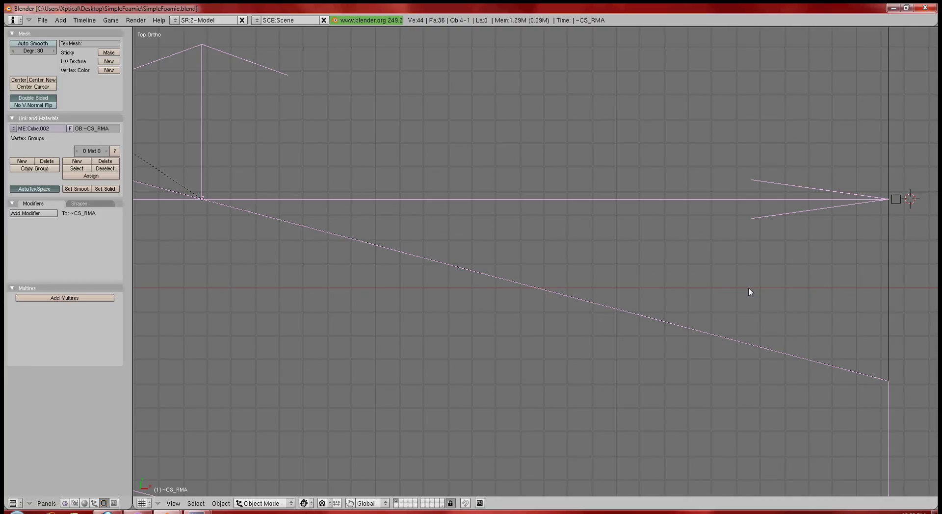
key("Tab")
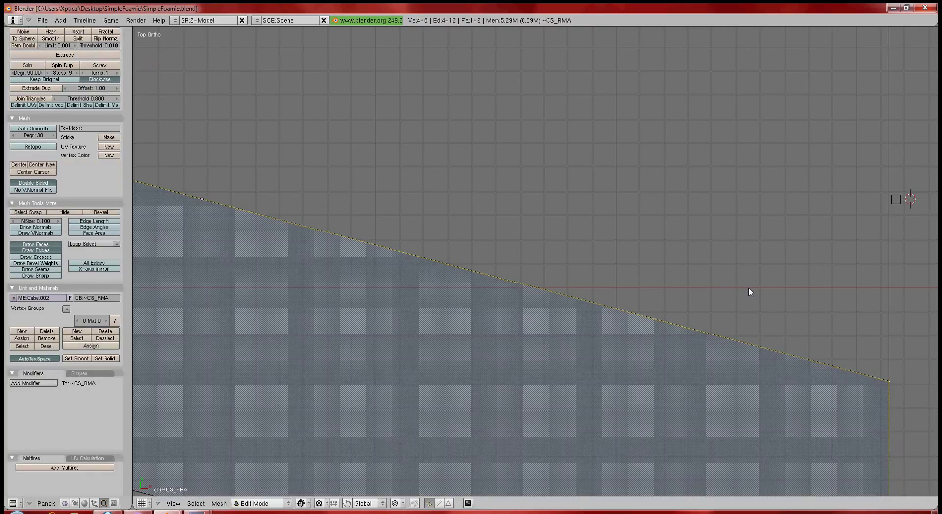
scroll(687, 332, "down", 2)
scroll(687, 332, "down", 2)
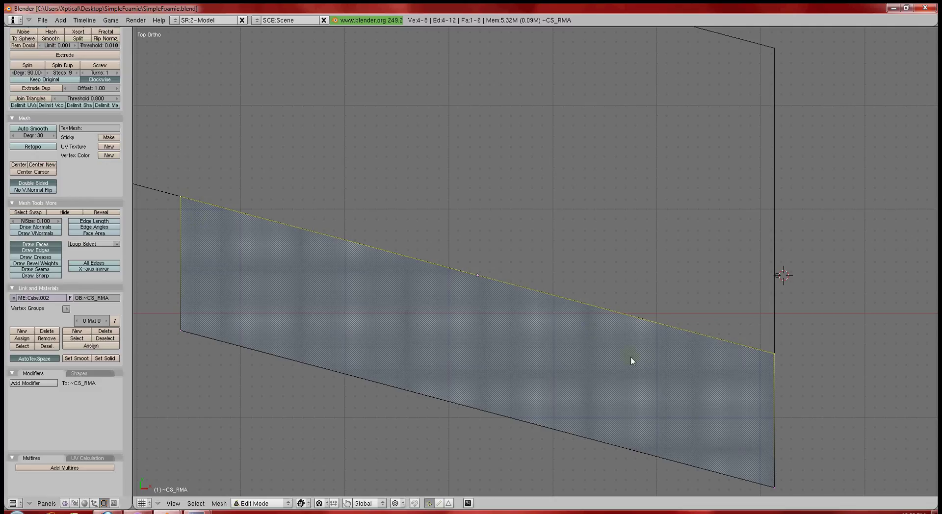
right_click(484, 278, "shift")
middle_click_drag(635, 338, 653, 315, "shift")
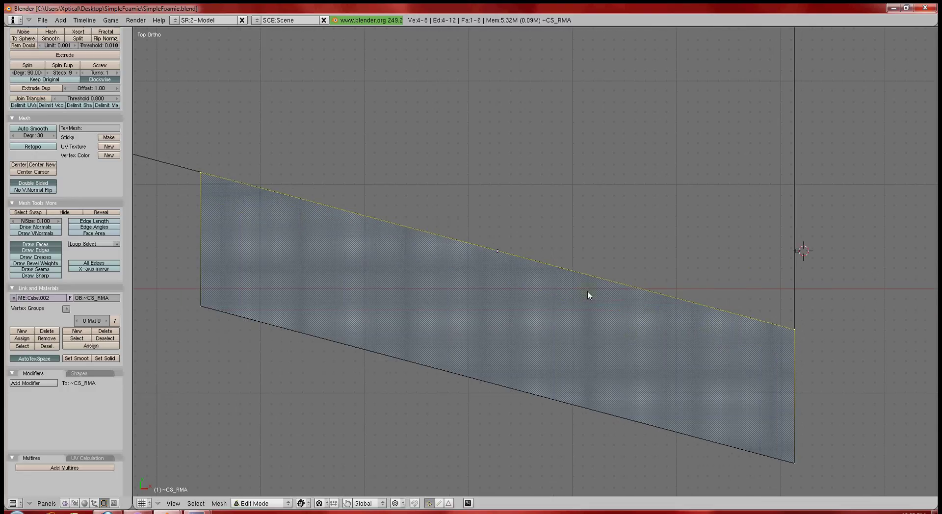
- Select all of the aileron's vertices and rotate them -15 degrees so the hinge edge points at the marker cube
key("a")
key("a")
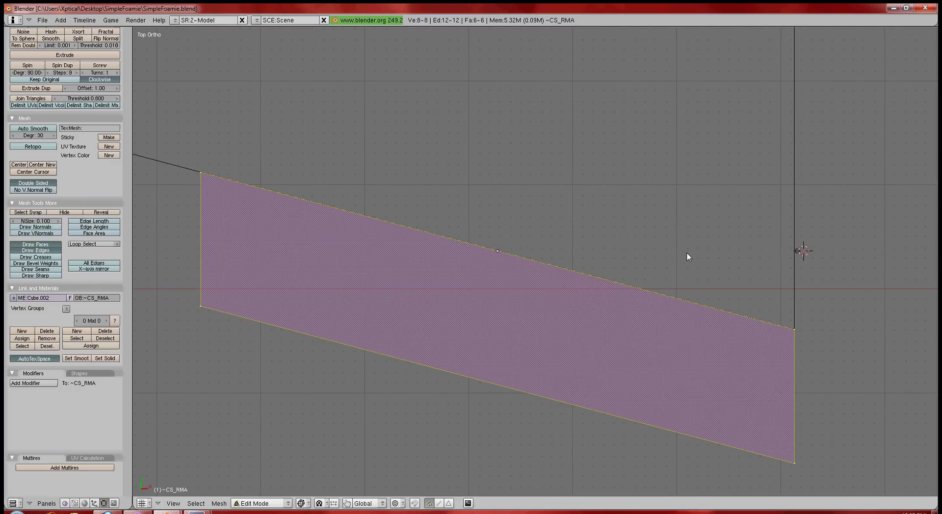
key("r")
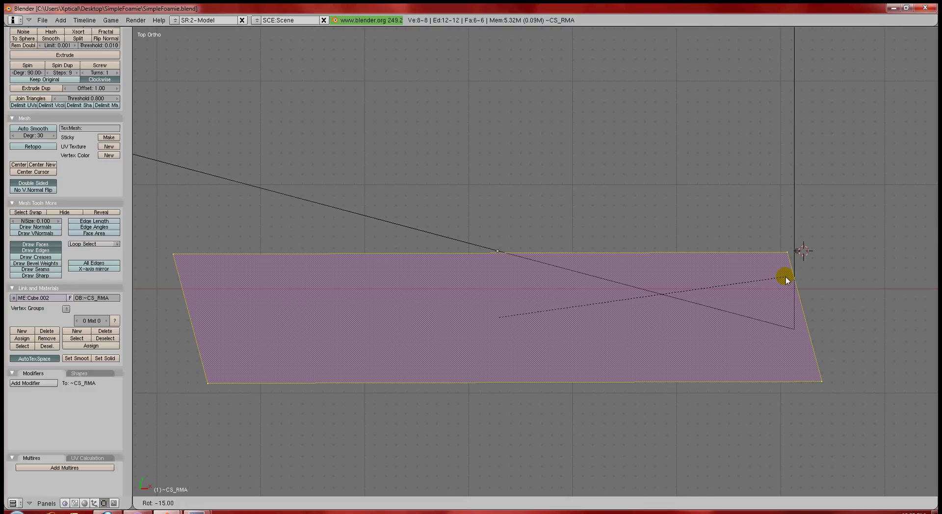
left_click(785, 279)
- Shift the rotated vertices along global Y until the hinge edge passes through the object center, and leave mesh editing
scroll(495, 241, "up", 3)
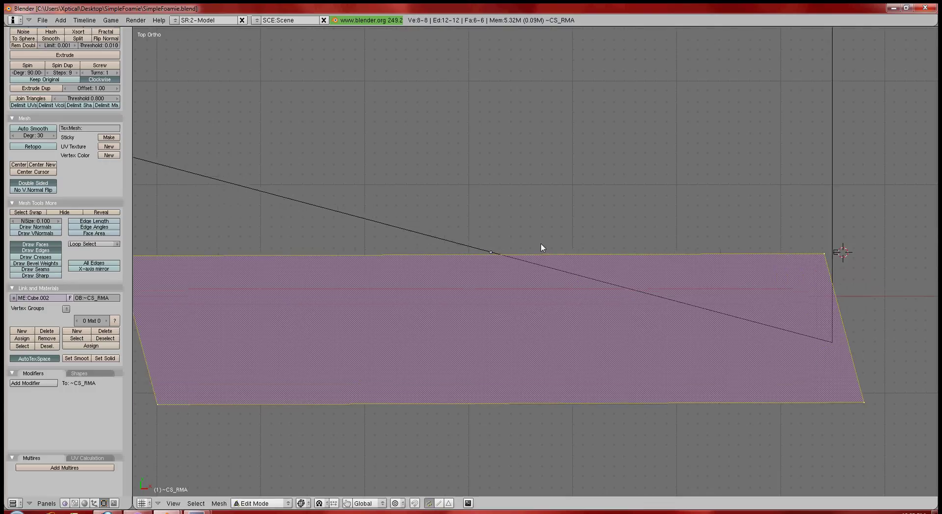
scroll(468, 265, "up", 1)
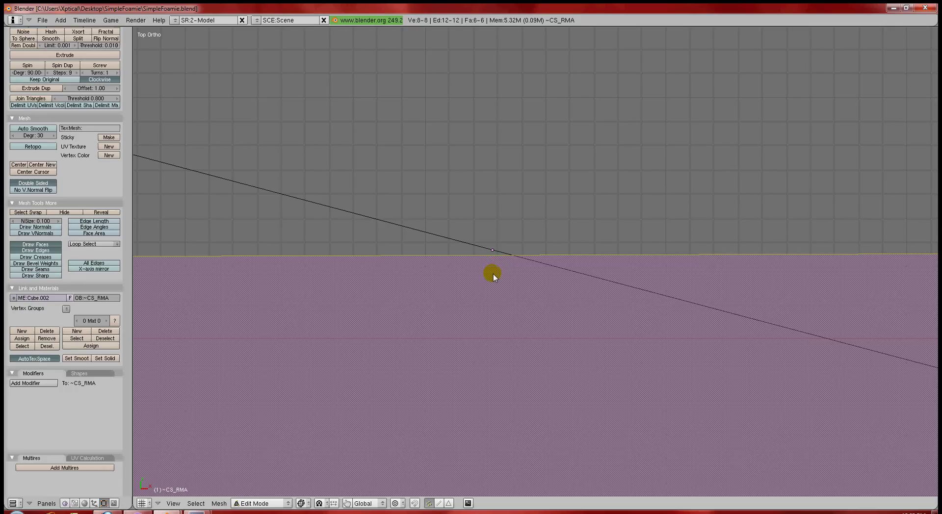
key("g")
key("y")
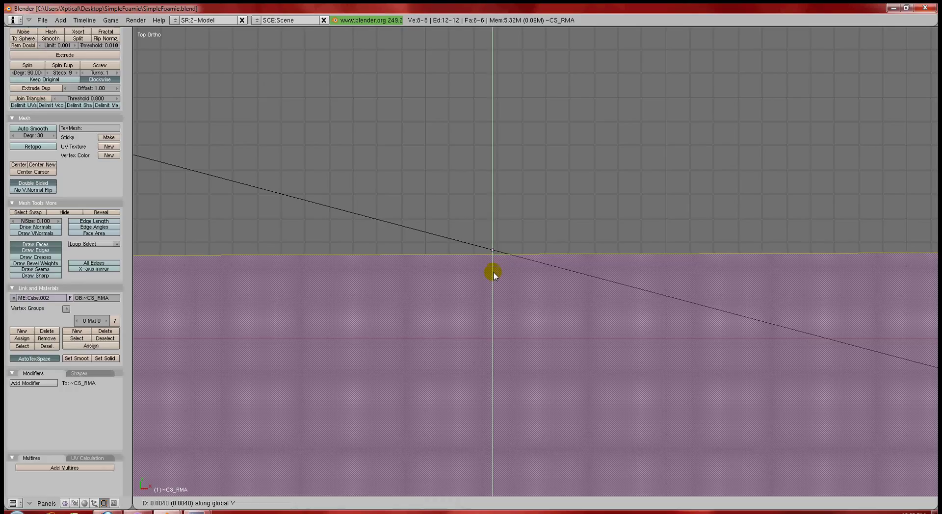
left_click(495, 270)
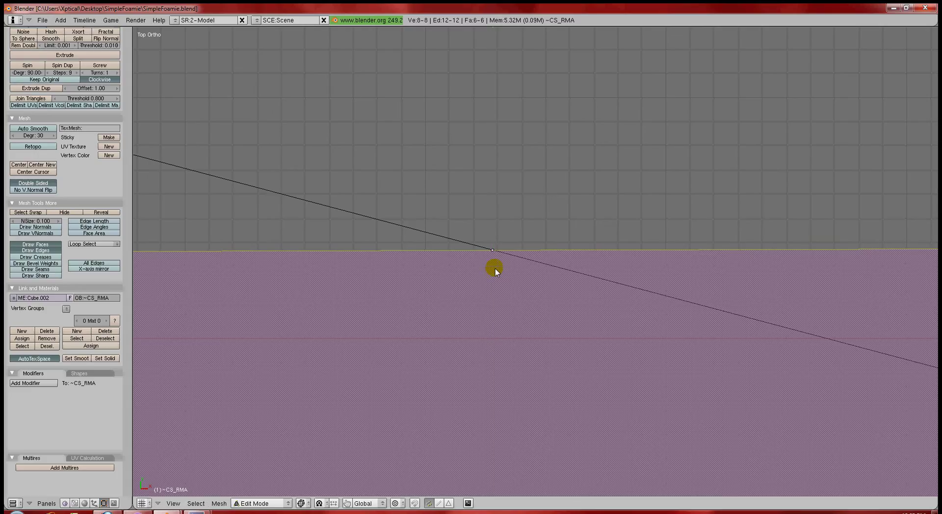
scroll(528, 290, "down", 1)
scroll(528, 290, "down", 3)
middle_click_drag(653, 295, 572, 316, "shift")
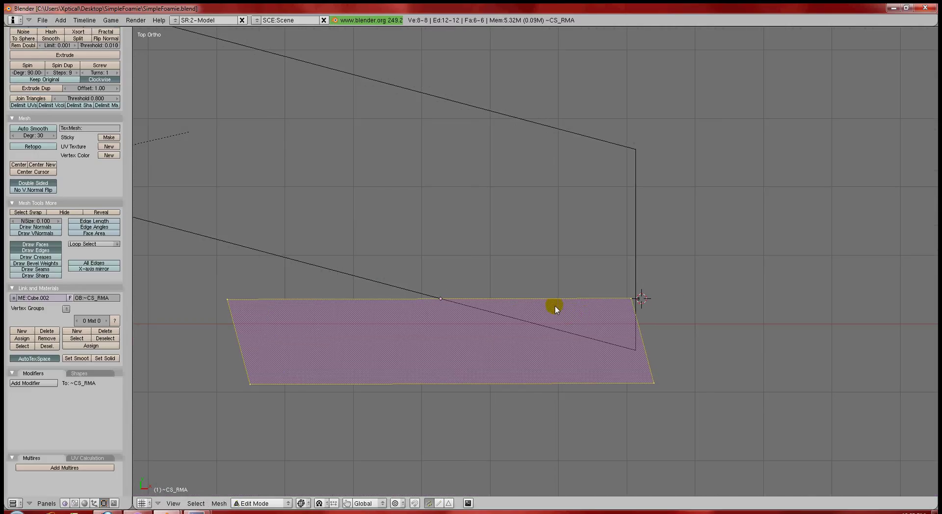
key("Tab")
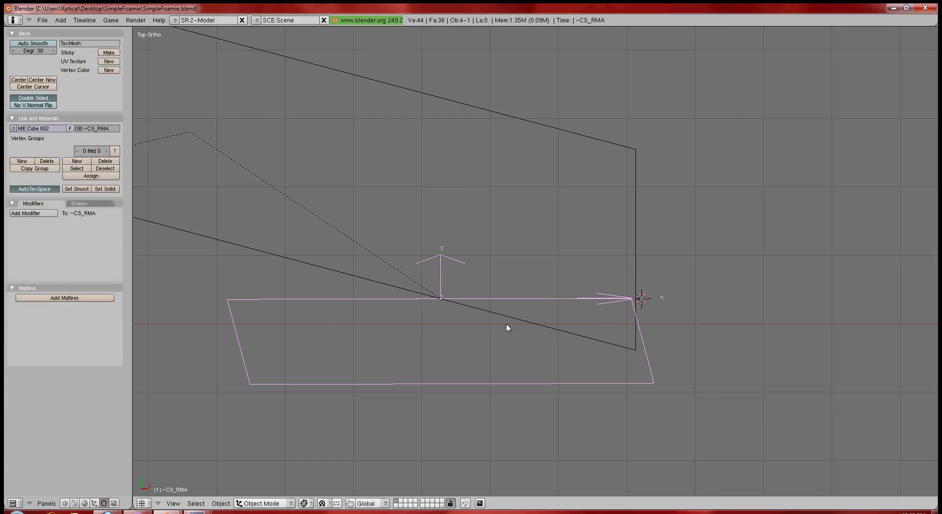
- Try rotating the aileron about its local X axis from an angled view to check the hinge motion
middle_click_drag(731, 289, 738, 323)
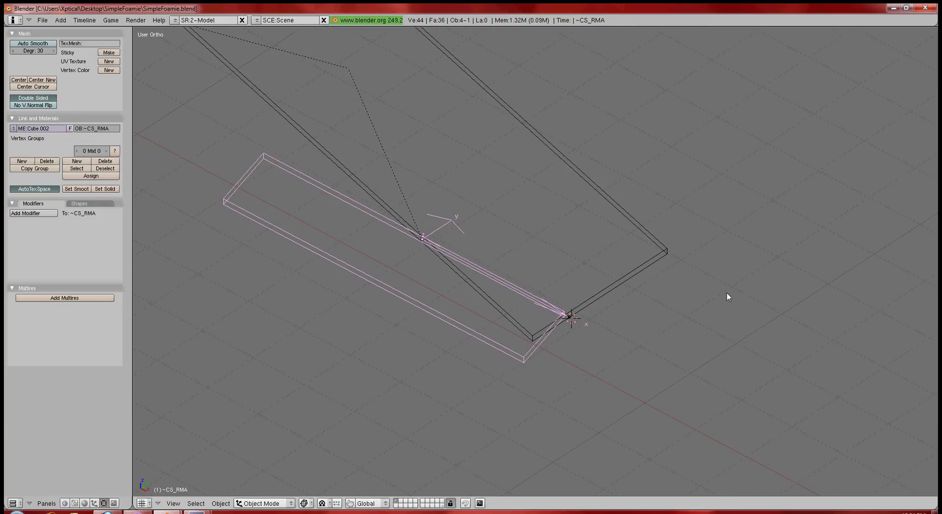
middle_click_drag(720, 274, 669, 279)
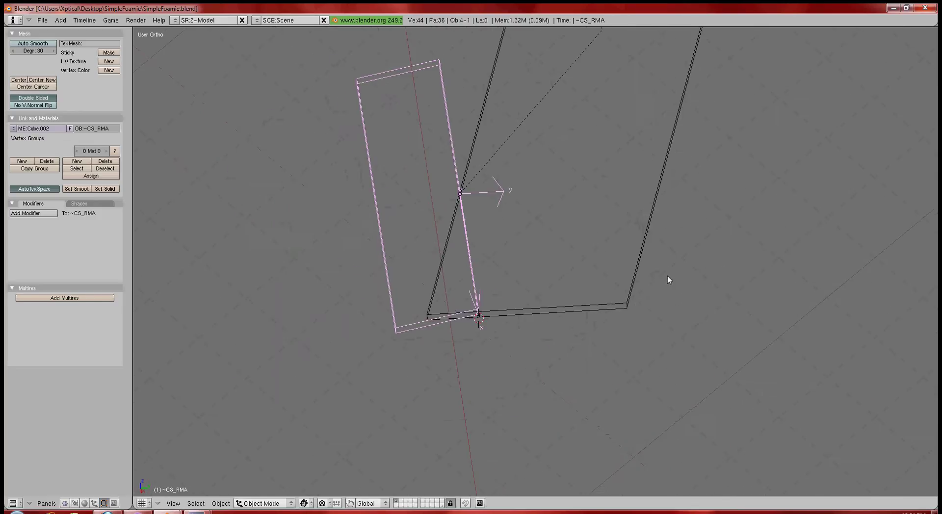
key("r")
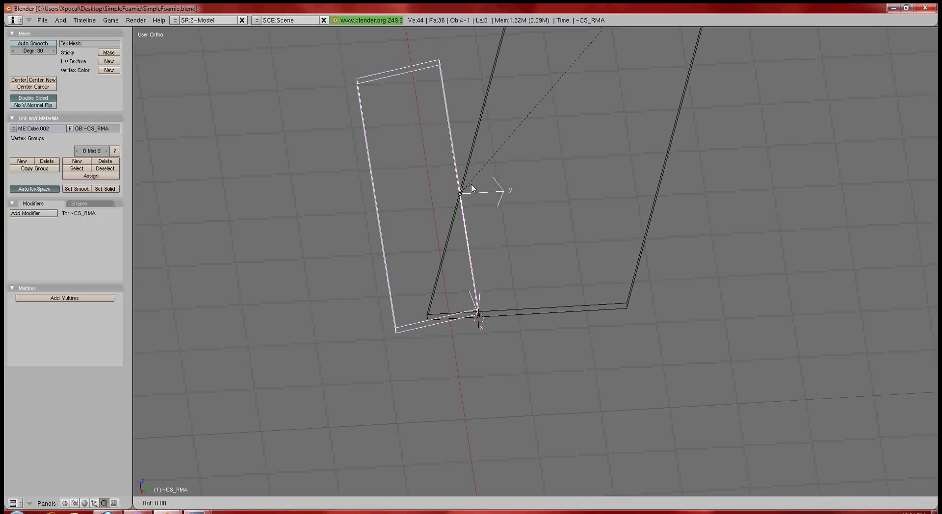
key("x")
key("x")
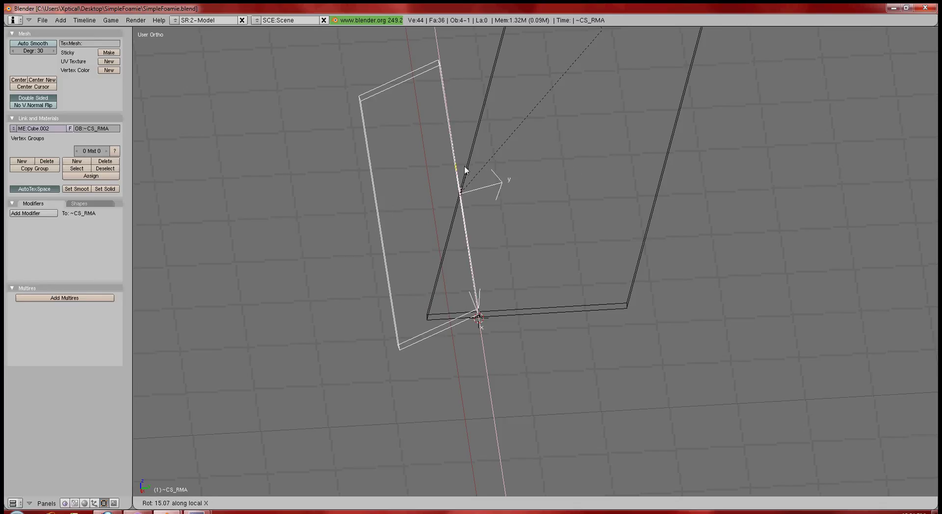
left_click(397, 269)
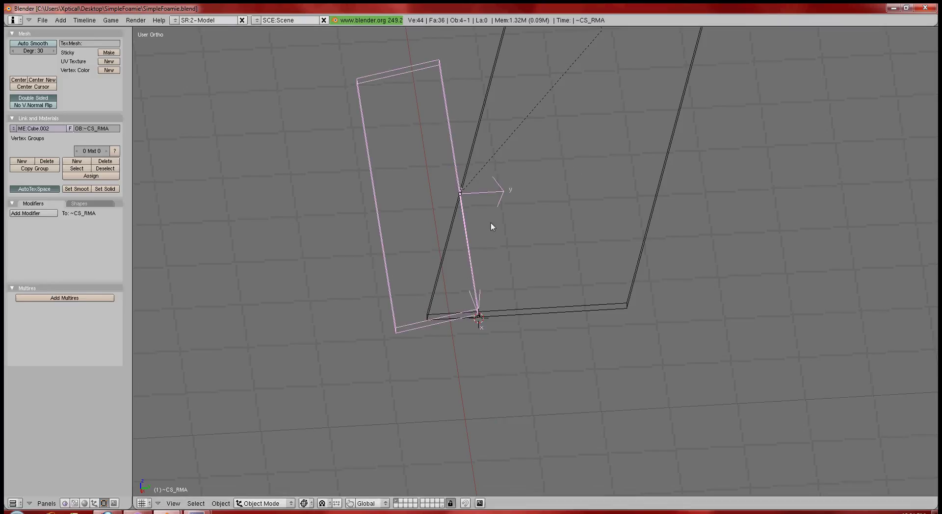
- In the top view, rotate the aileron object back until its hinge edge runs parallel to the wing's trailing edge
key("KP_7")
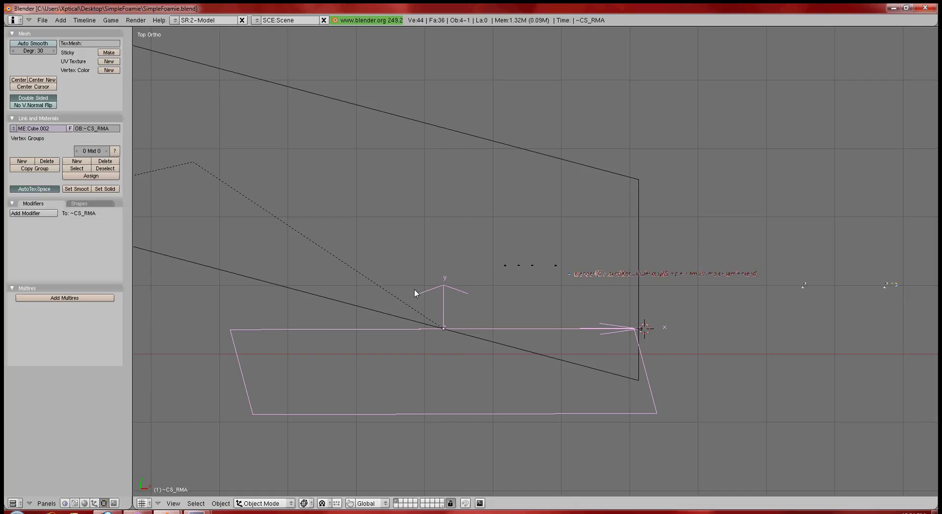
middle_click_drag(415, 290, 540, 242, "shift")
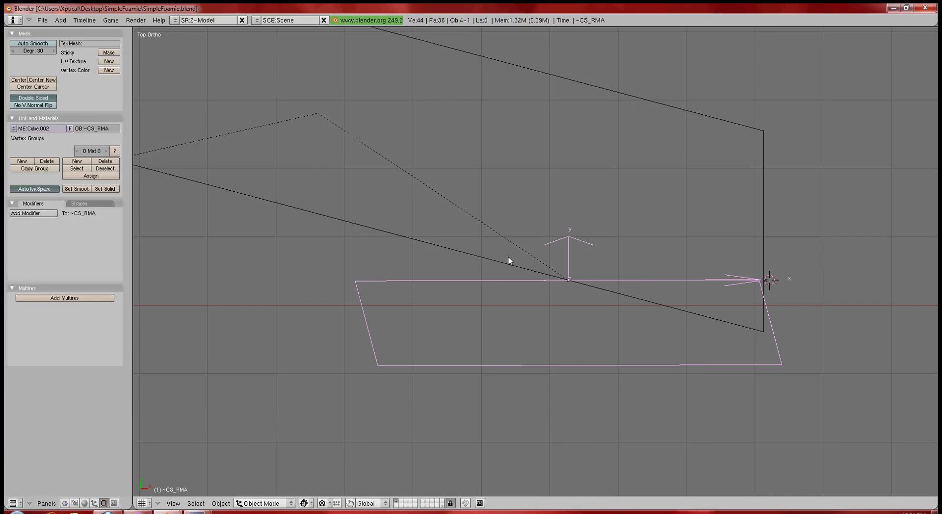
key("r")
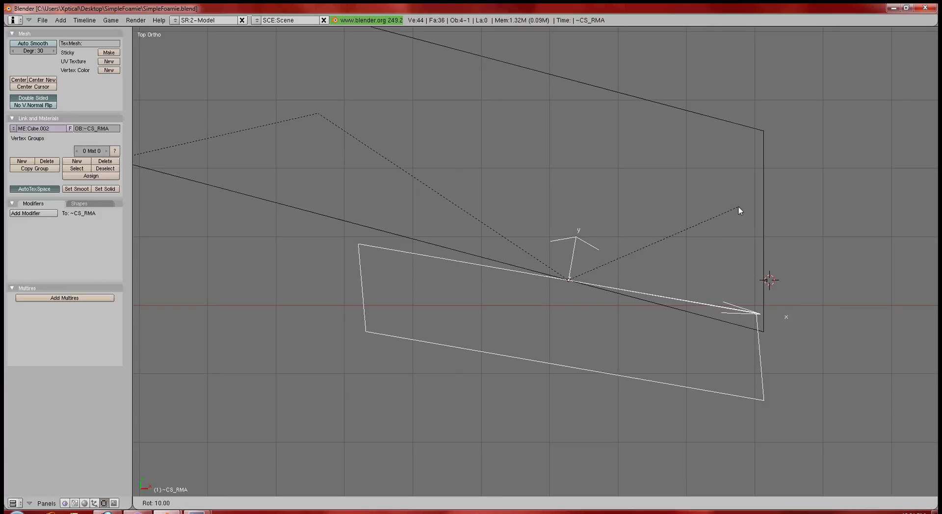
left_click(760, 223)
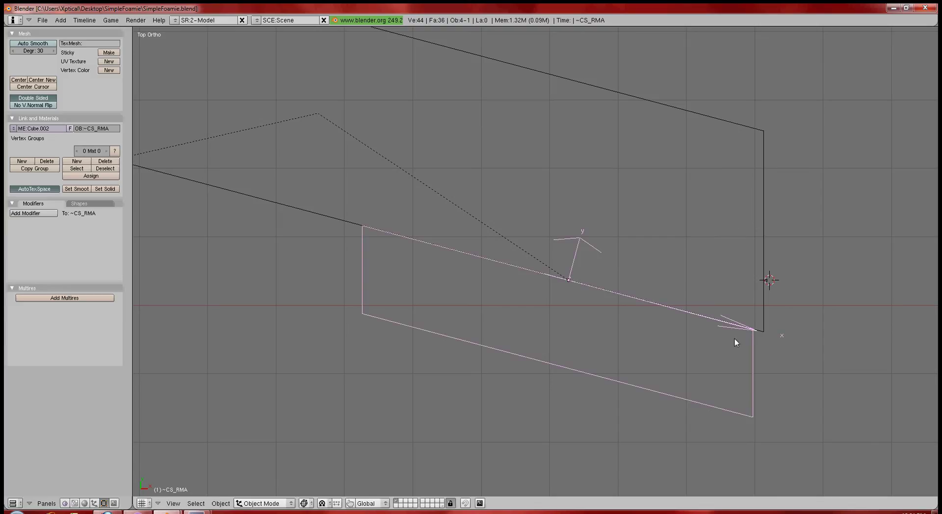
- Check the aileron from the right side, and in the top view slide it about 0.18 along local X to the wingtip
key("KP_3")
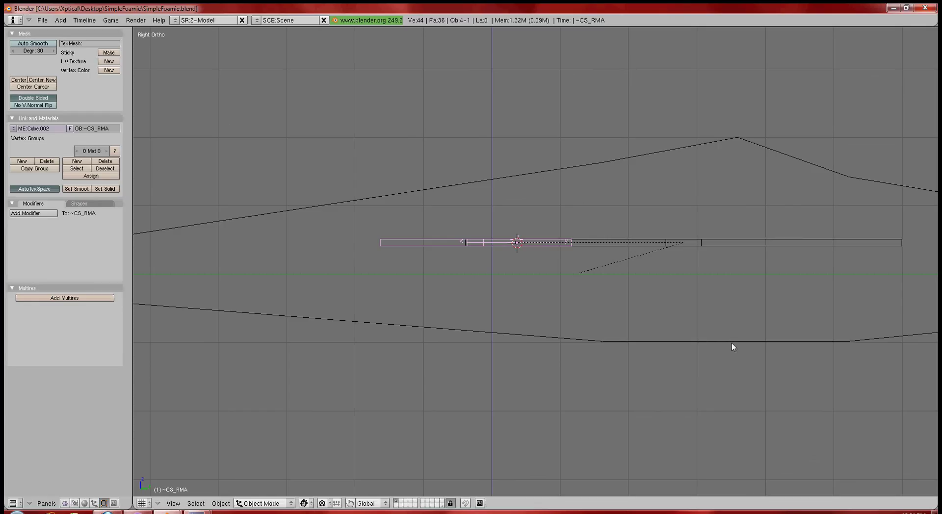
key("KP_7")
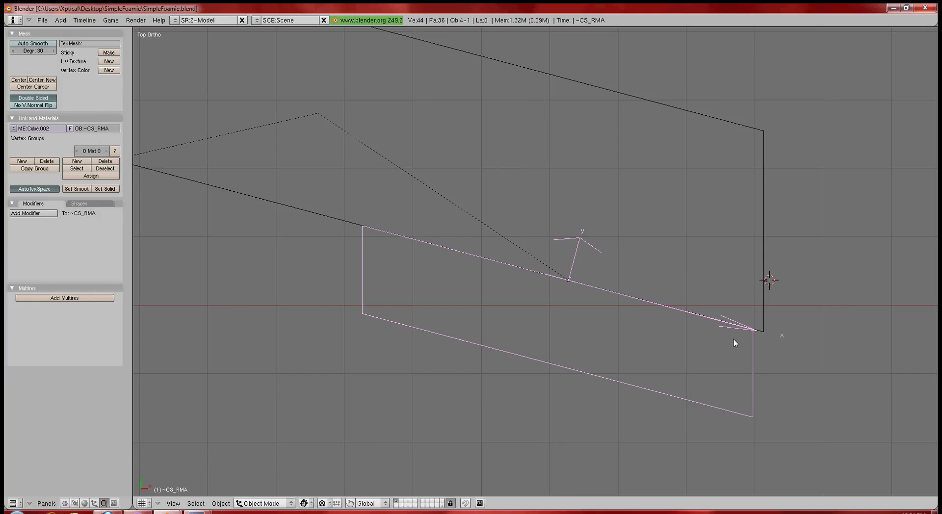
key("g")
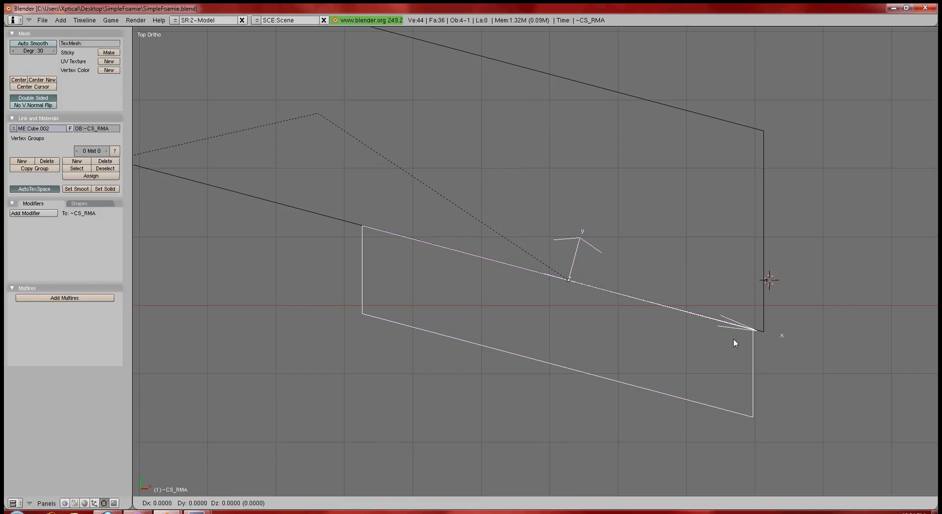
key("x")
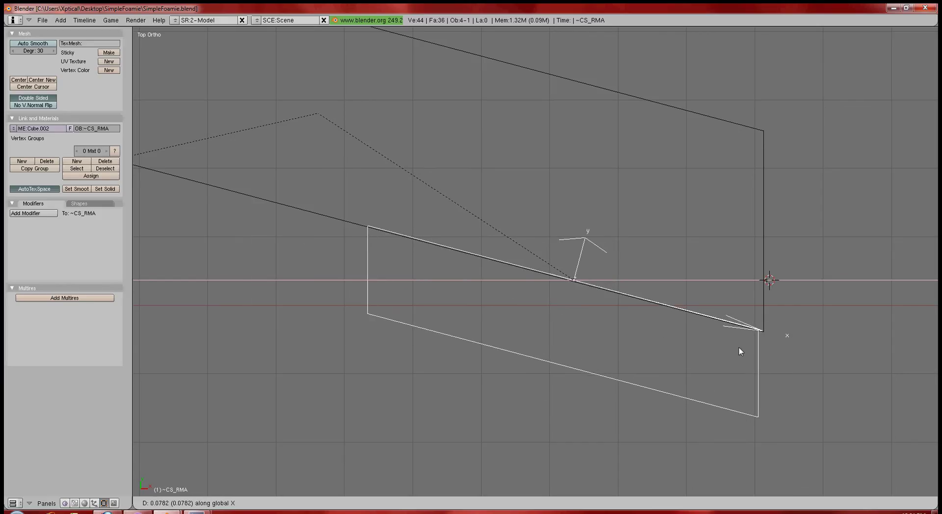
key("x")
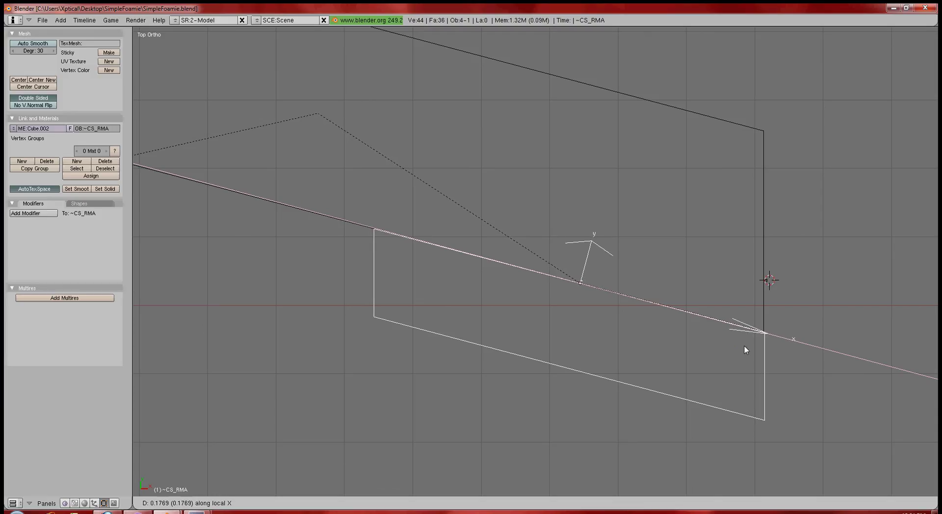
left_click(744, 346)
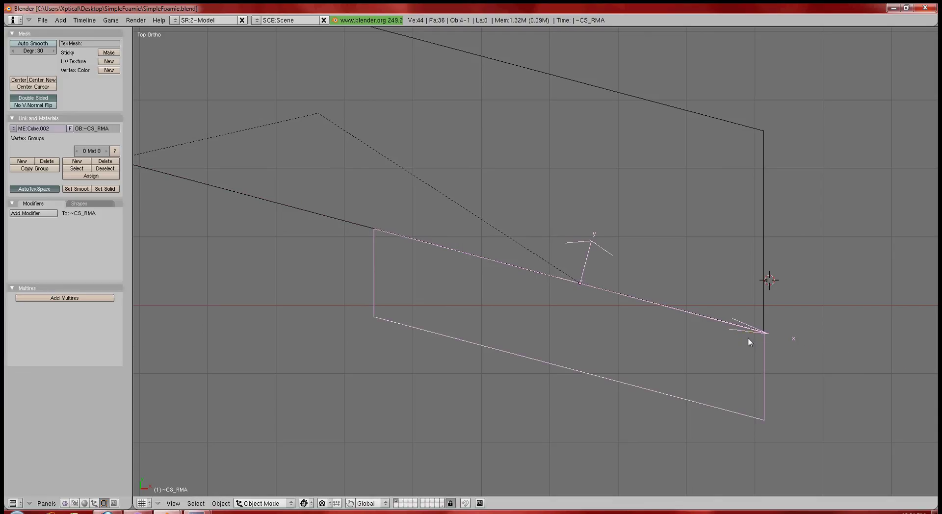
- Slide the aileron about 0.008 back along its local X axis so its outer edge lines up with the wingtip
scroll(748, 338, "up", 3)
scroll(767, 331, "up", 4)
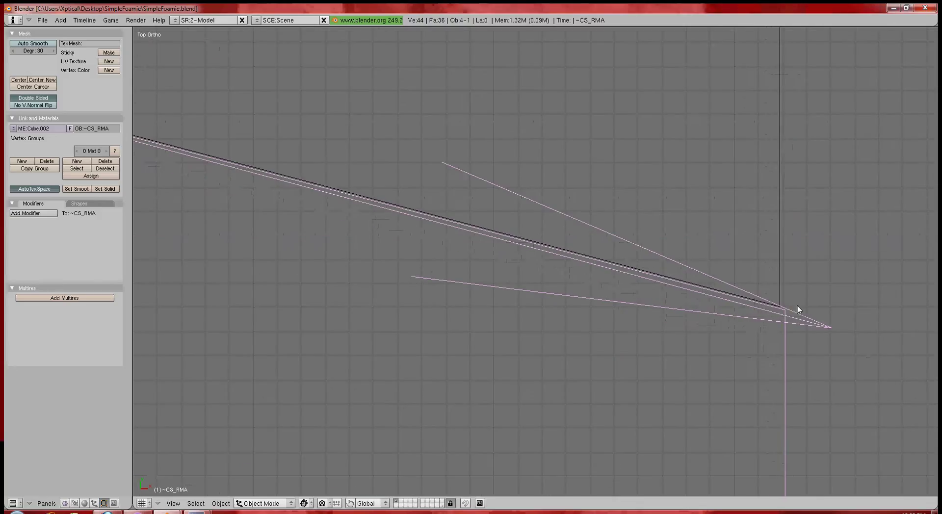
scroll(760, 319, "up", 1)
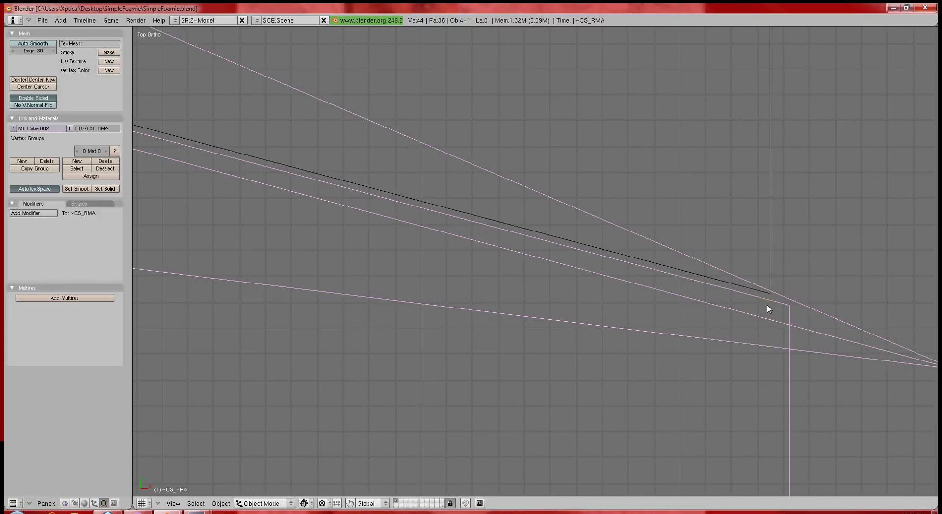
key("g")
key("x")
key("x")
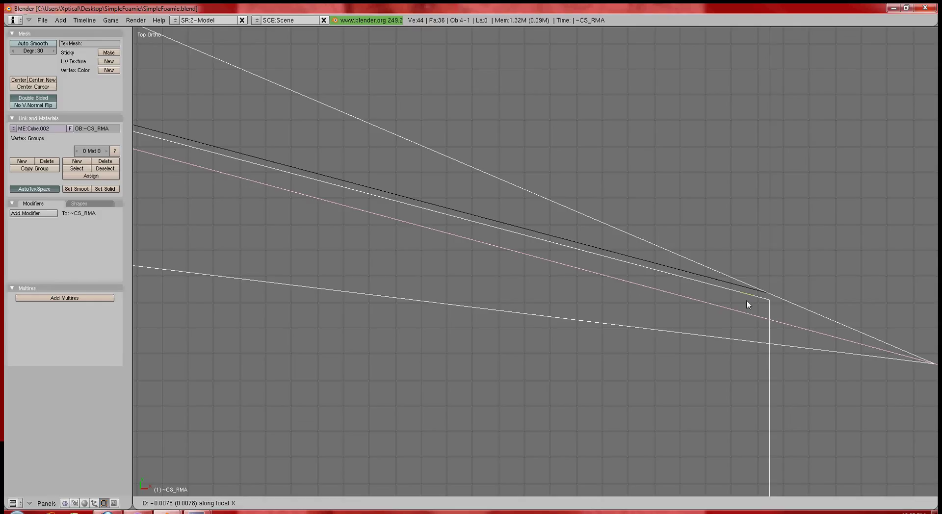
left_click(750, 304)
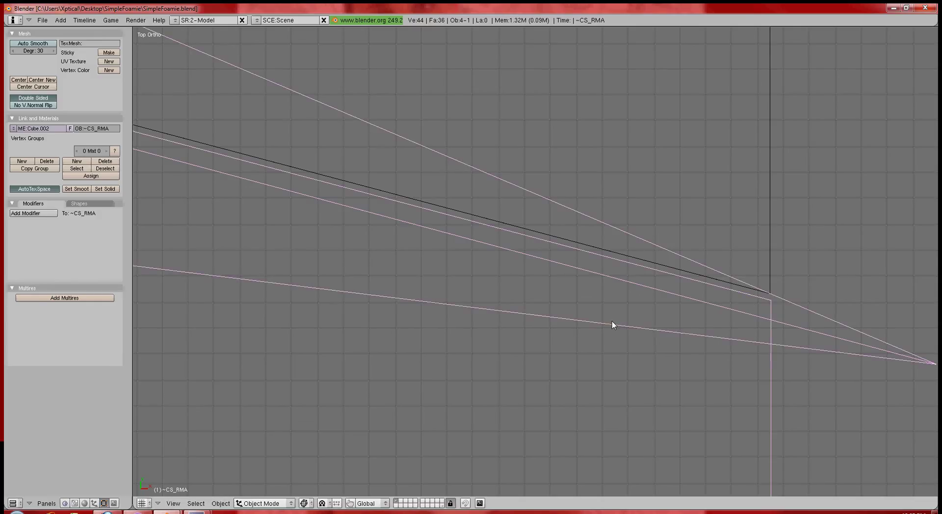
- Move the aileron along global Y until its hinge edge meets the wing's trailing edge
key("g")
key("y")
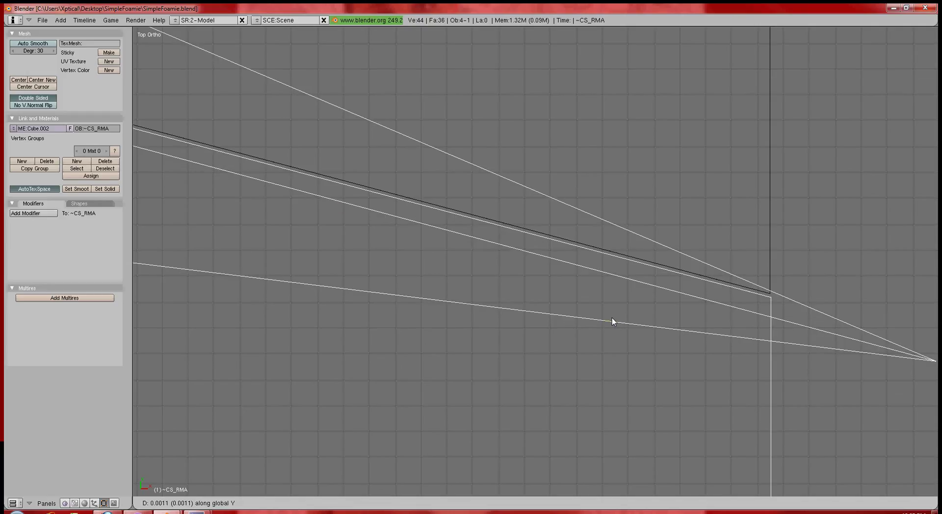
left_click(612, 318)
- Turn off the axis display for the aileron object
scroll(530, 324, "down", 8)
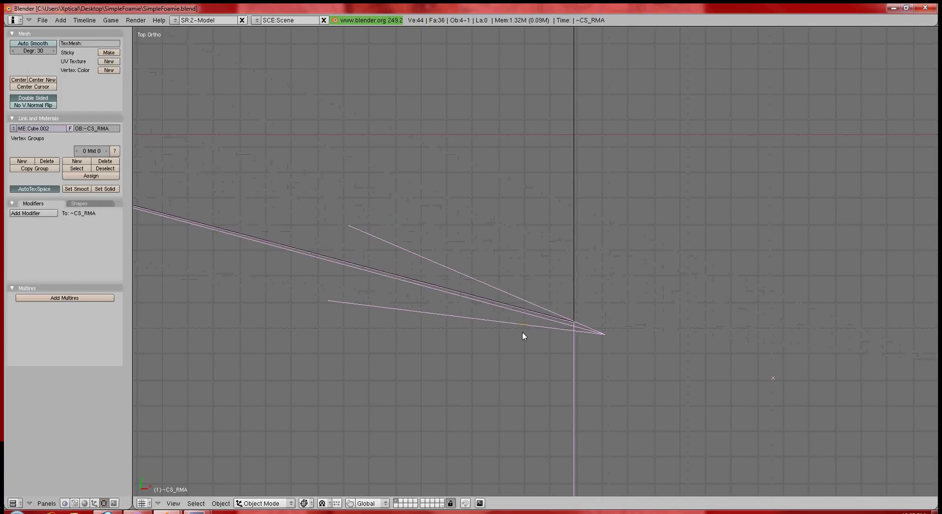
middle_click_drag(302, 332, 694, 325, "shift")
scroll(542, 300, "down", 8)
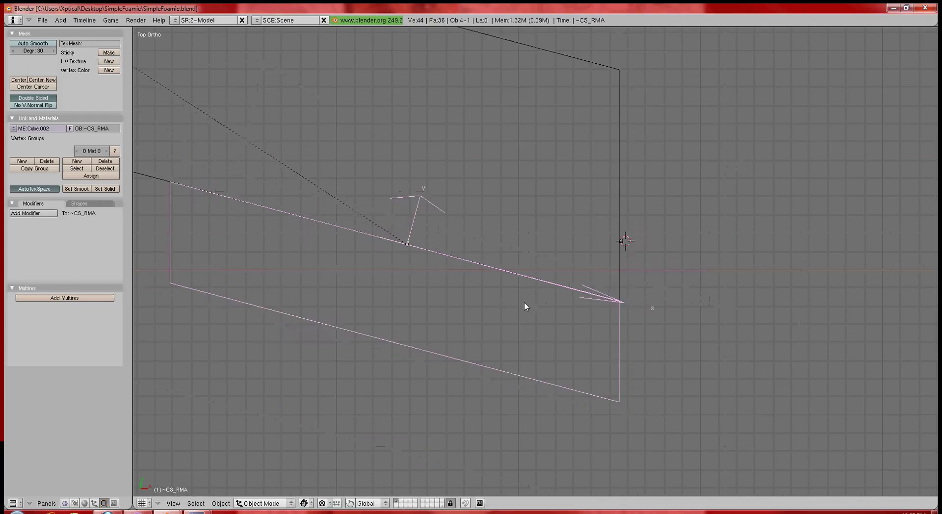
scroll(524, 302, "down", 1)
middle_click_drag(420, 289, 619, 328, "shift")
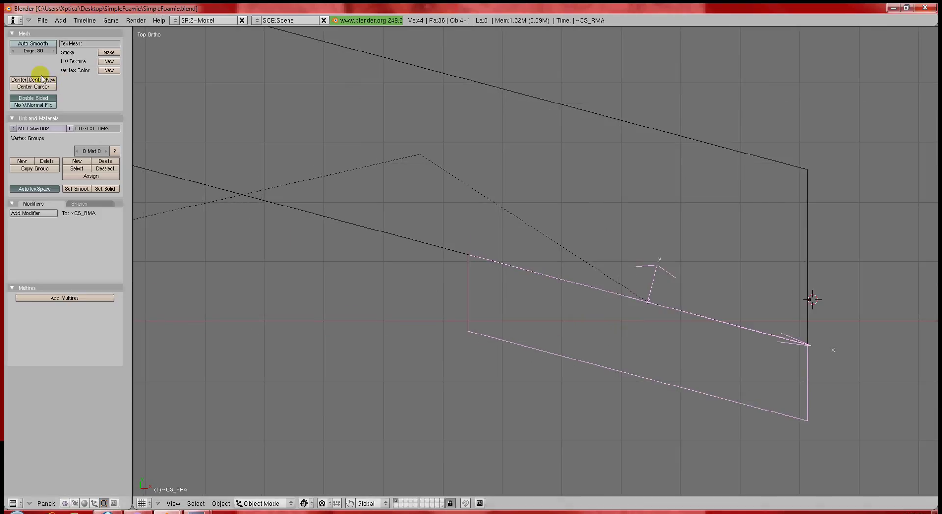
left_click(94, 504)
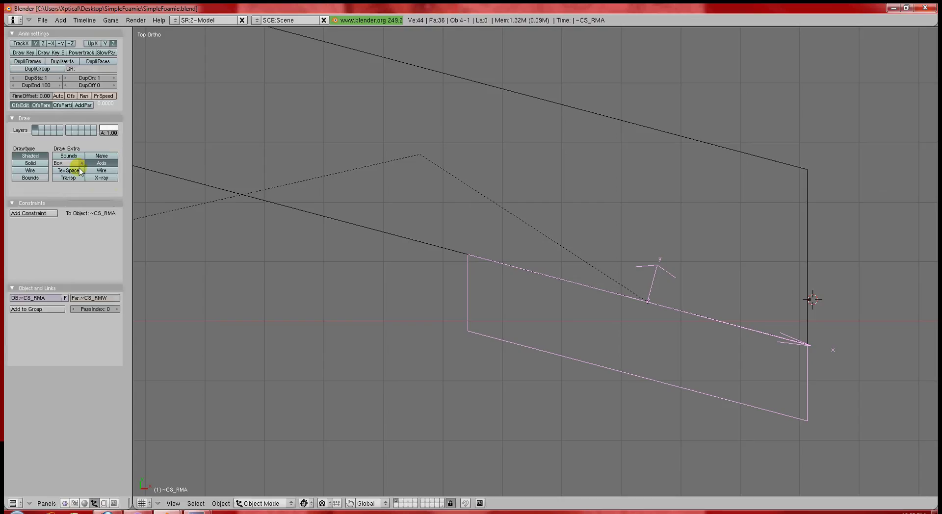
left_click(106, 164)
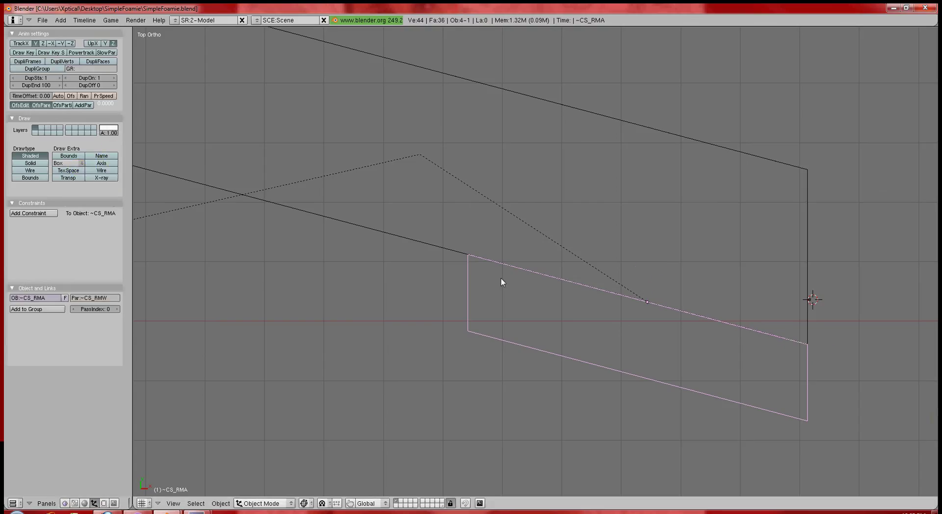
- In a solid angled view, try rotating the aileron about its local X axis to check how it hinges on the wing
key("z")
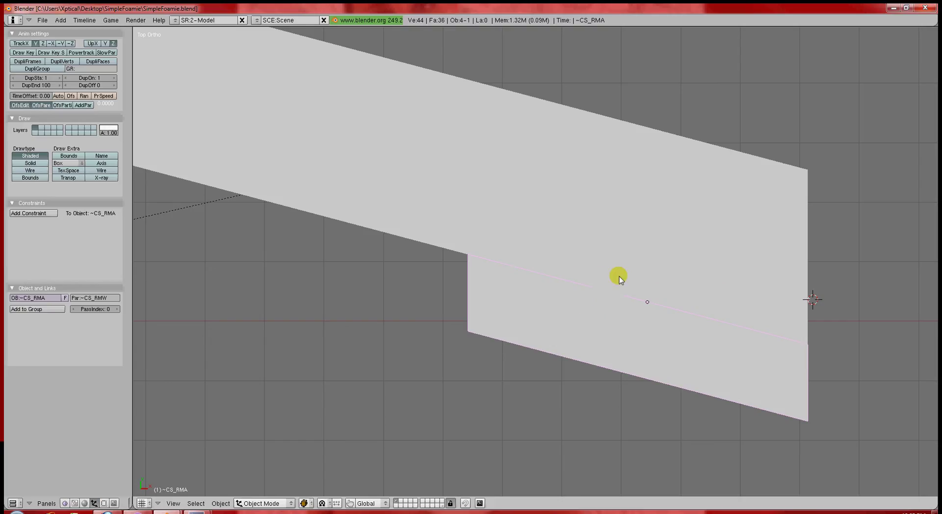
middle_click_drag(619, 275, 526, 187)
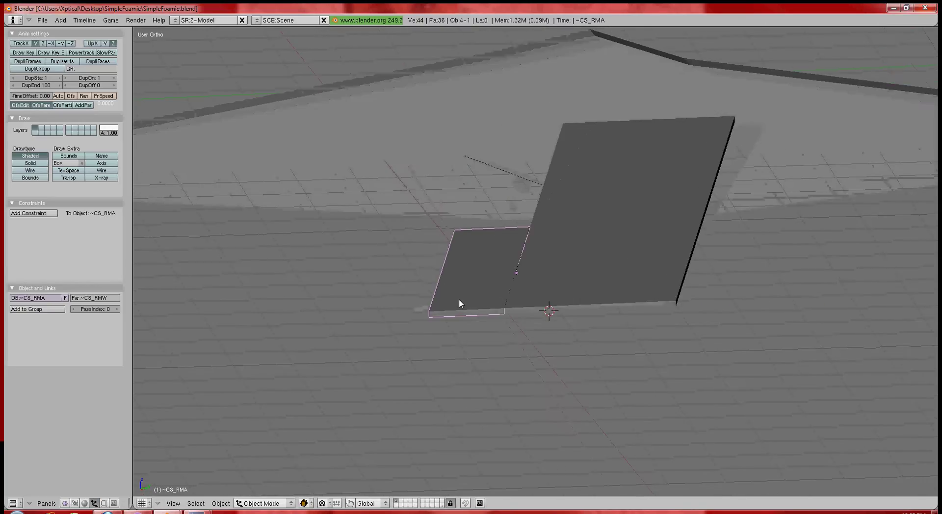
middle_click_drag(458, 299, 640, 255)
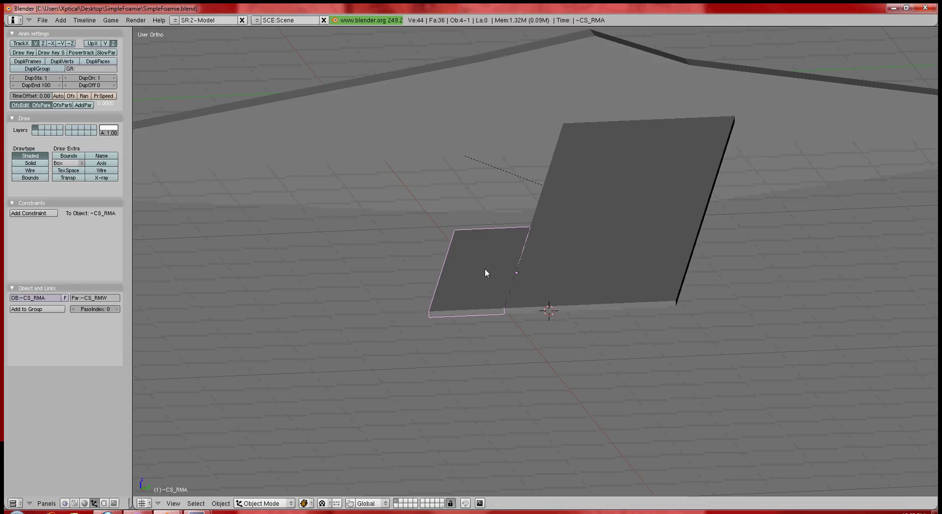
key("r")
key("x")
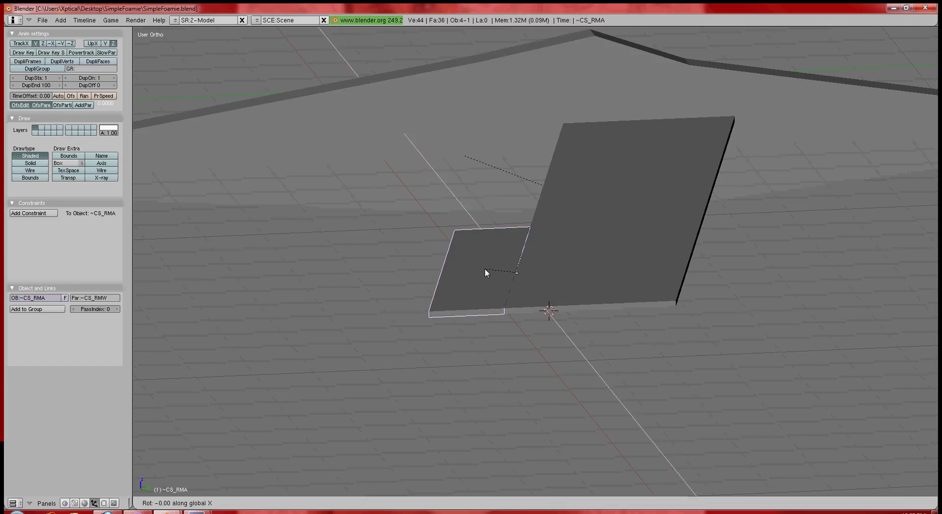
key("x")
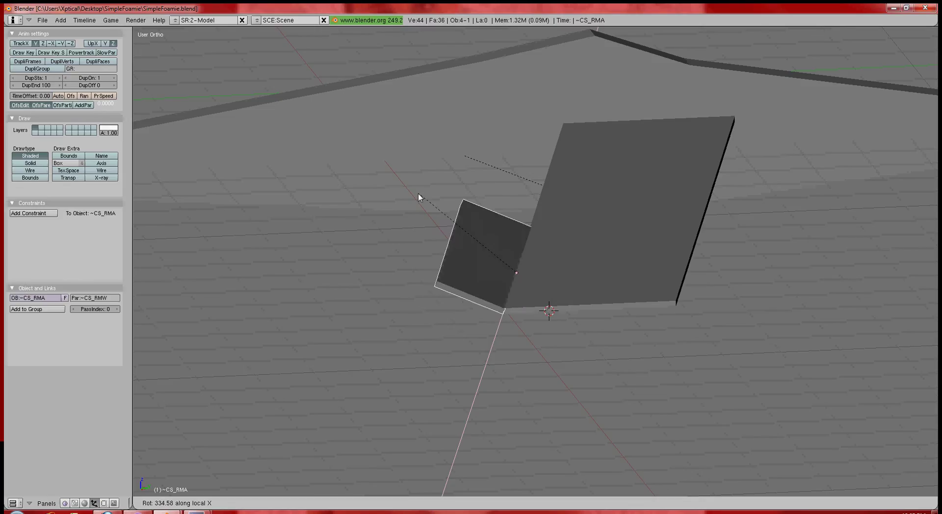
left_click(417, 222)
middle_click_drag(387, 273, 453, 280)
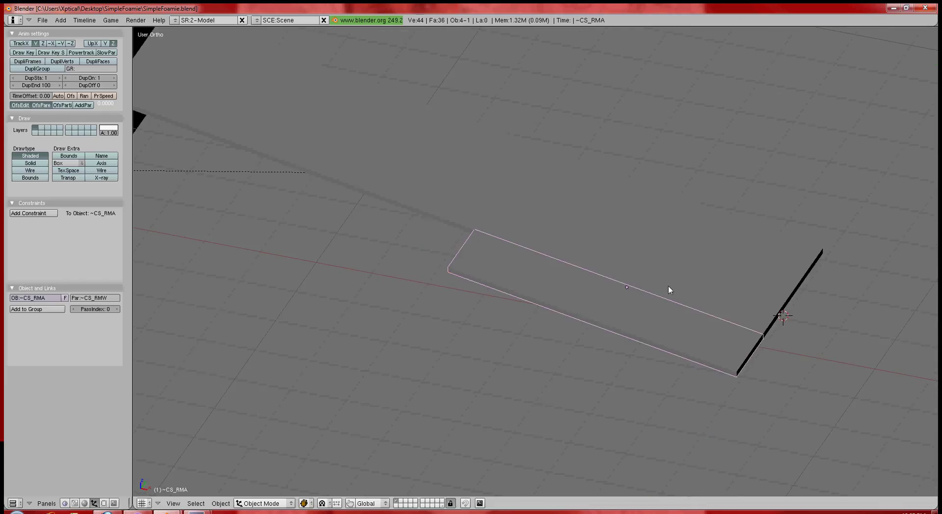
middle_click_drag(668, 290, 627, 330, "shift")
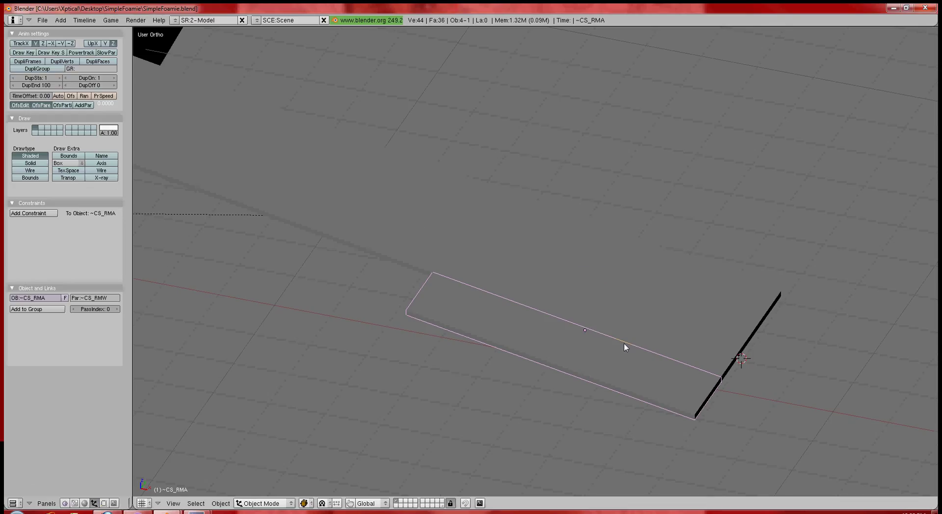
- In wireframe side view, bevel the aileron's hinge face by moving its lower hinge edge about 0.052 backward along global Y
key("KP_3")
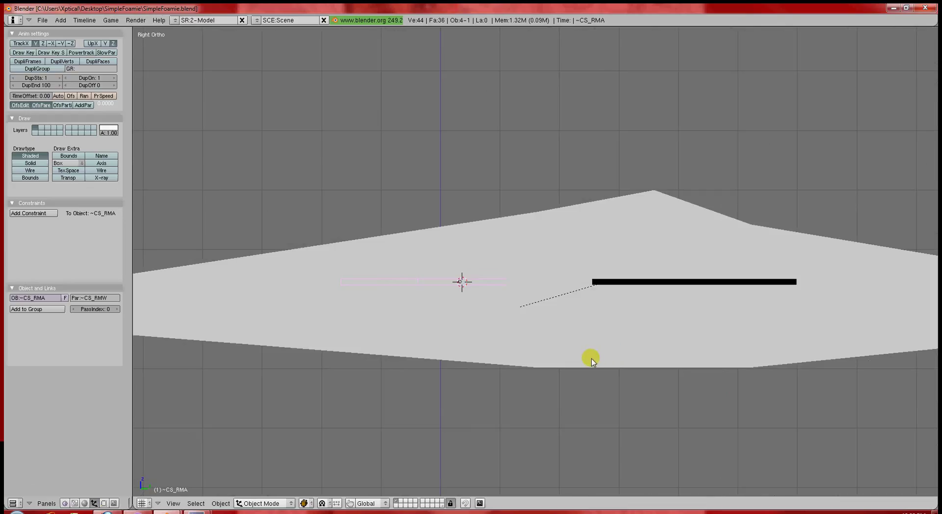
key("z")
middle_click_drag(467, 290, 485, 291)
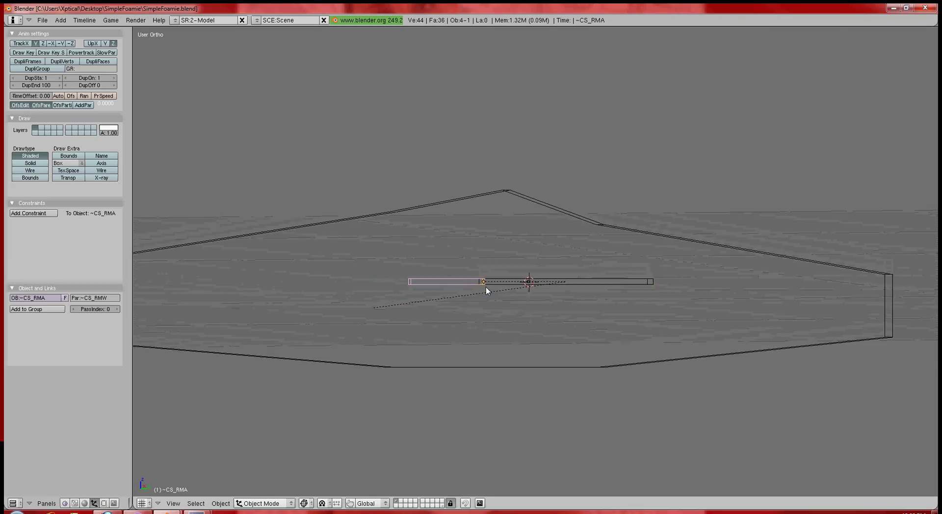
scroll(484, 287, "up", 10)
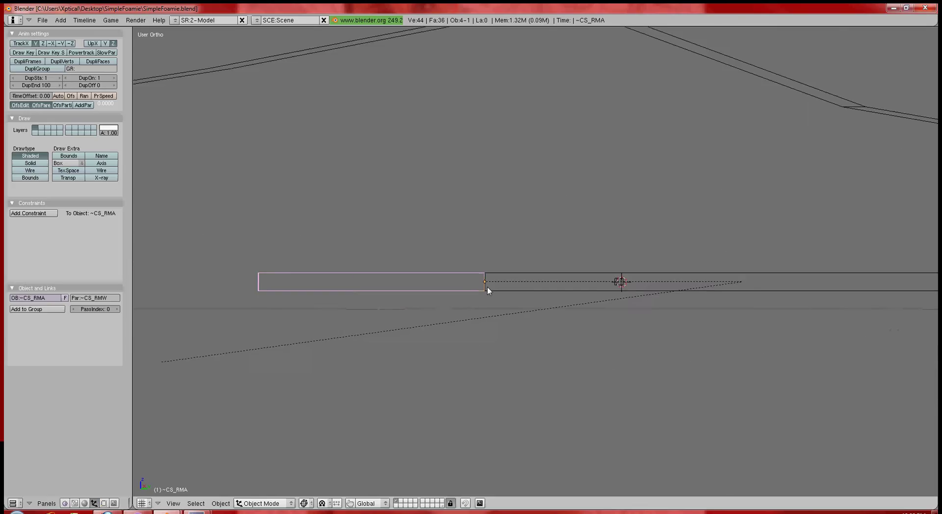
key("Tab")
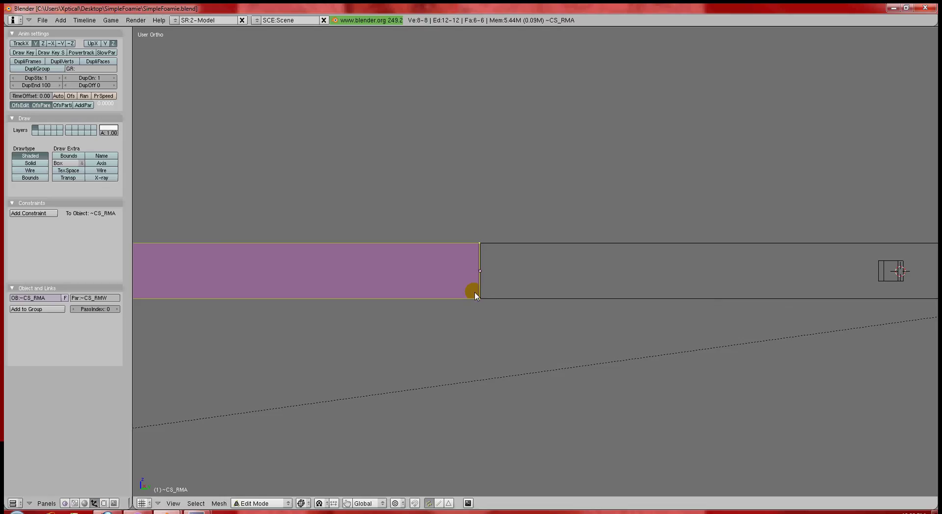
key("a")
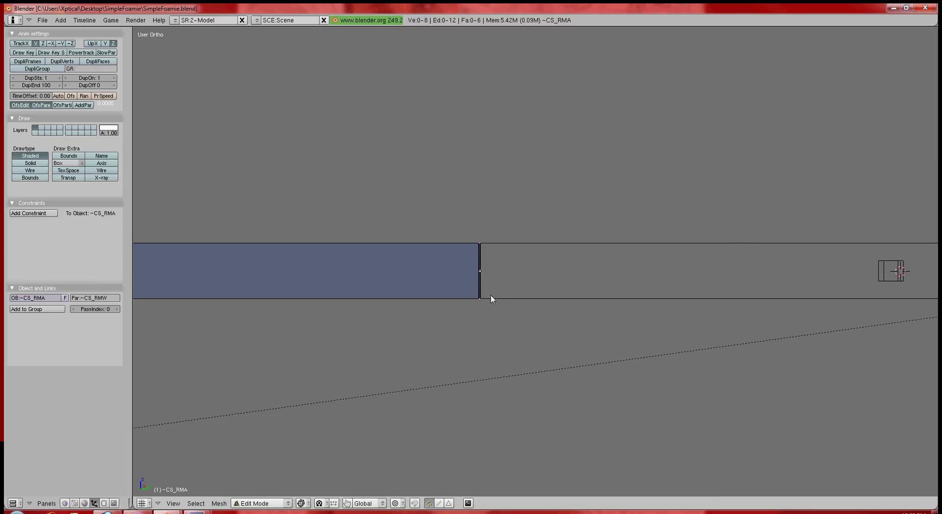
right_click(489, 290, "alt")
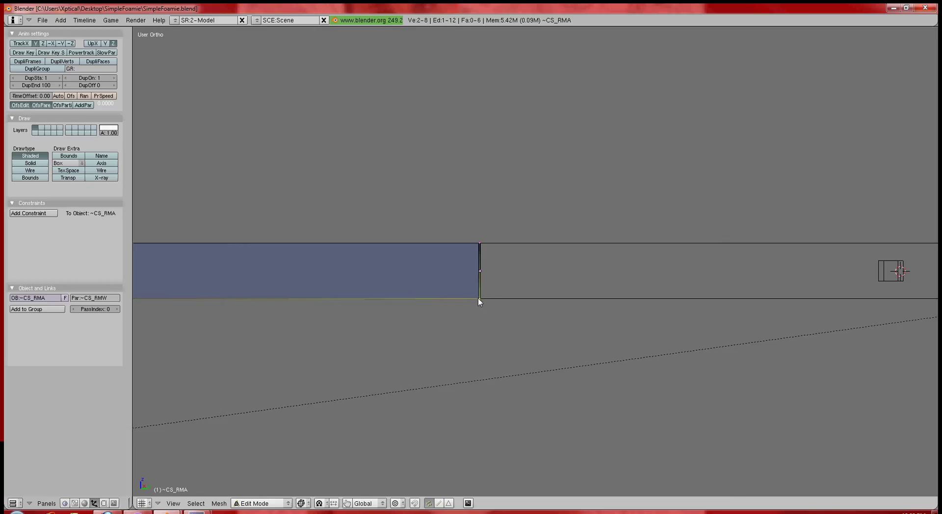
key("g")
key("y")
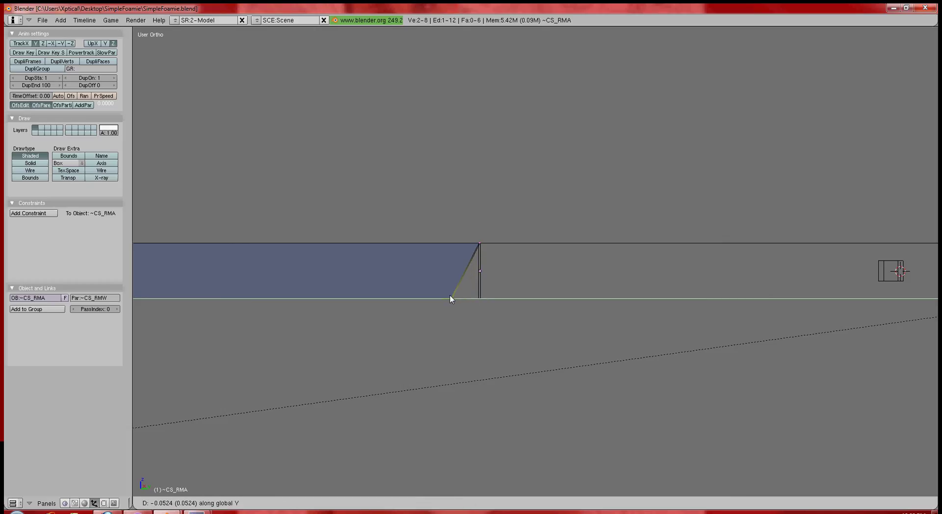
left_click(451, 295)
- Lower all aileron vertices along global Z until the upper hinge edge passes through the object center, and leave mesh editing
key("a")
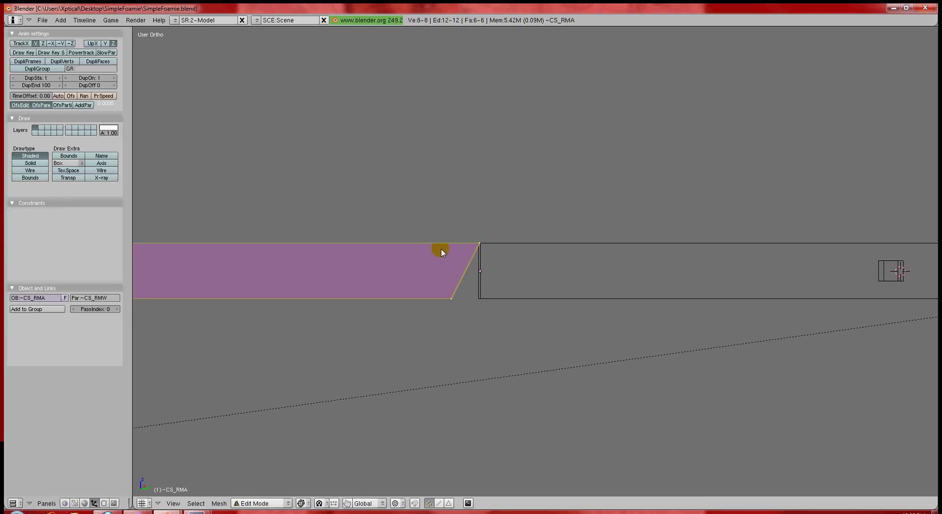
key("g")
key("z")
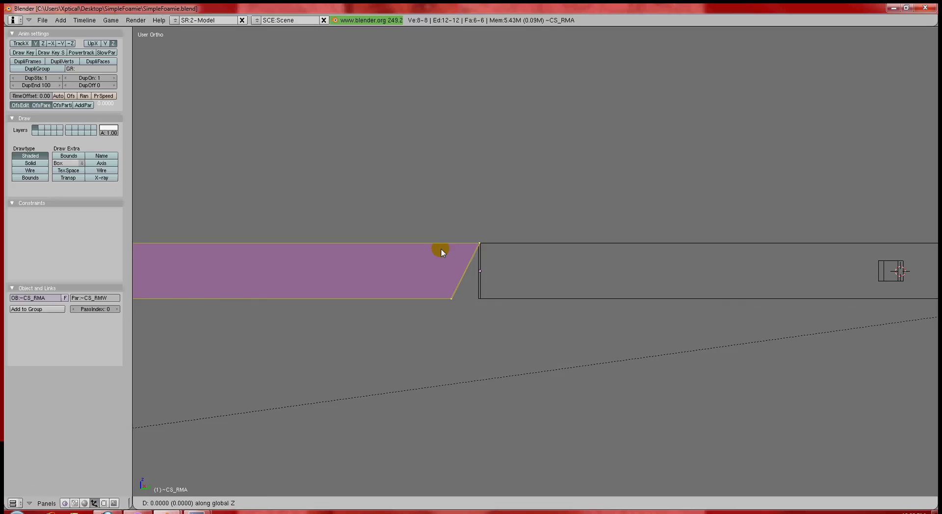
left_click(441, 276)
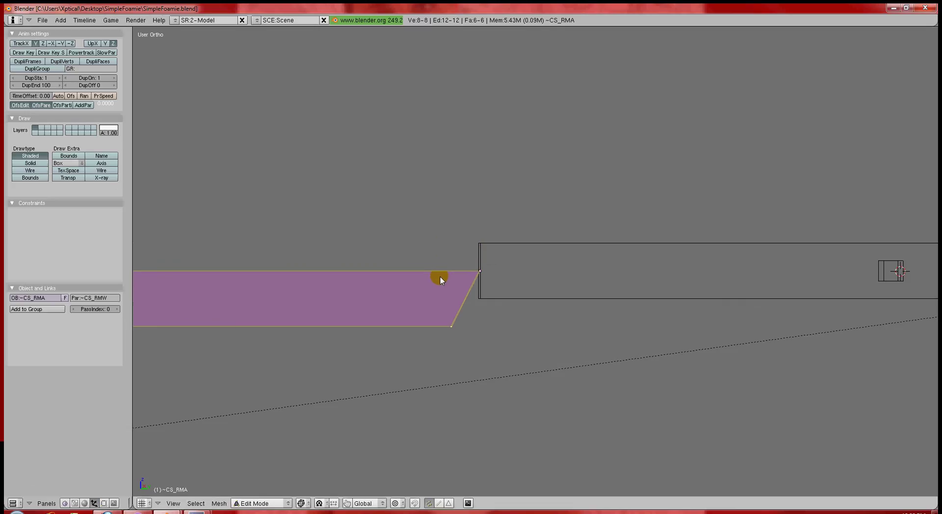
key("Tab")
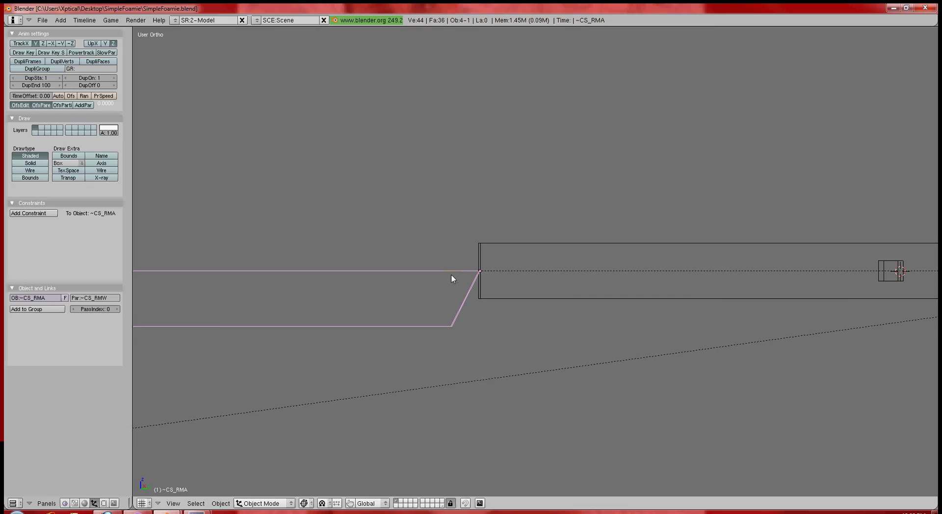
- Raise the aileron object about 0.05 along global Z until its top face is flush with the wing's upper surface
key("g")
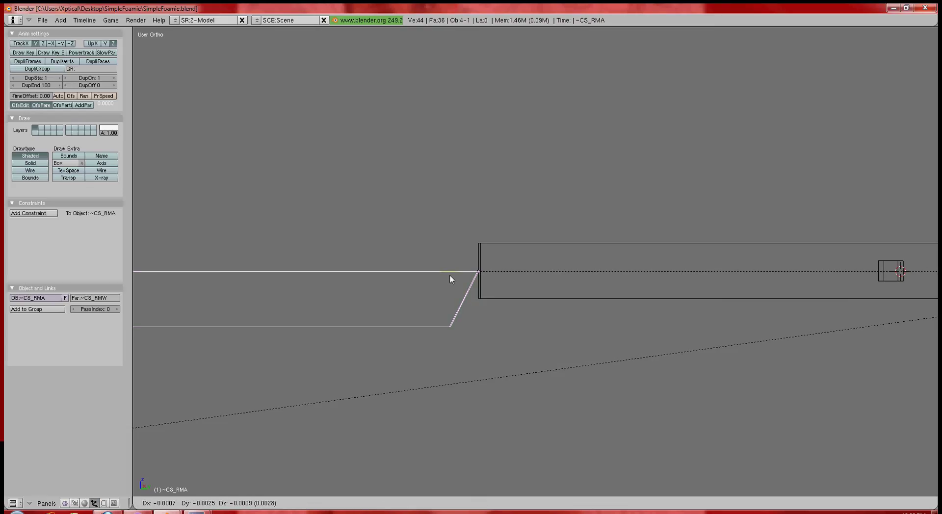
key("z")
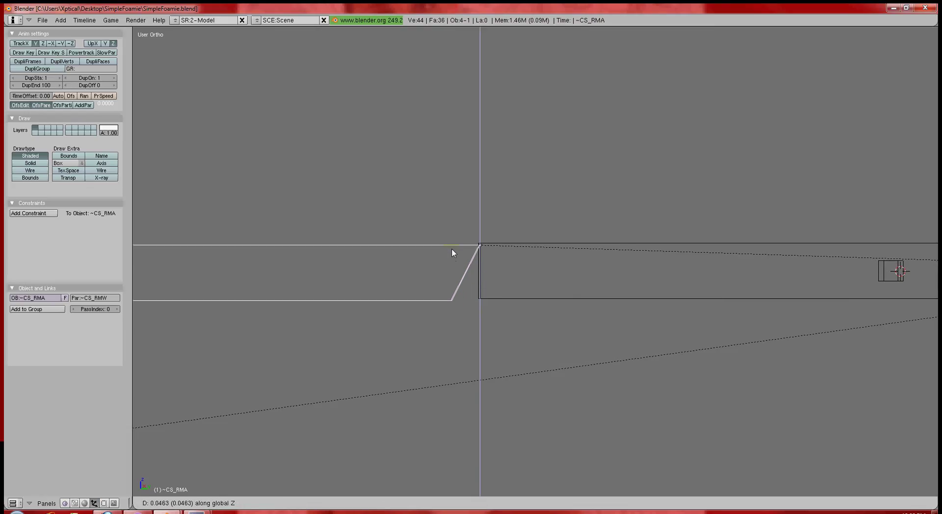
left_click(452, 250)
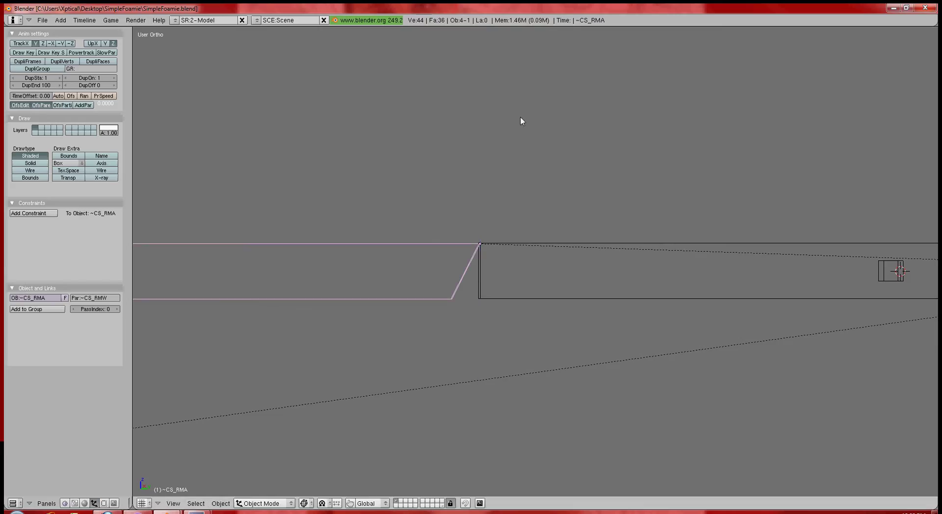
- Try rotating the beveled aileron about its local X axis to check hinge clearance, and inspect its fit on the wing from an angle
key("r")
key("x")
key("x")
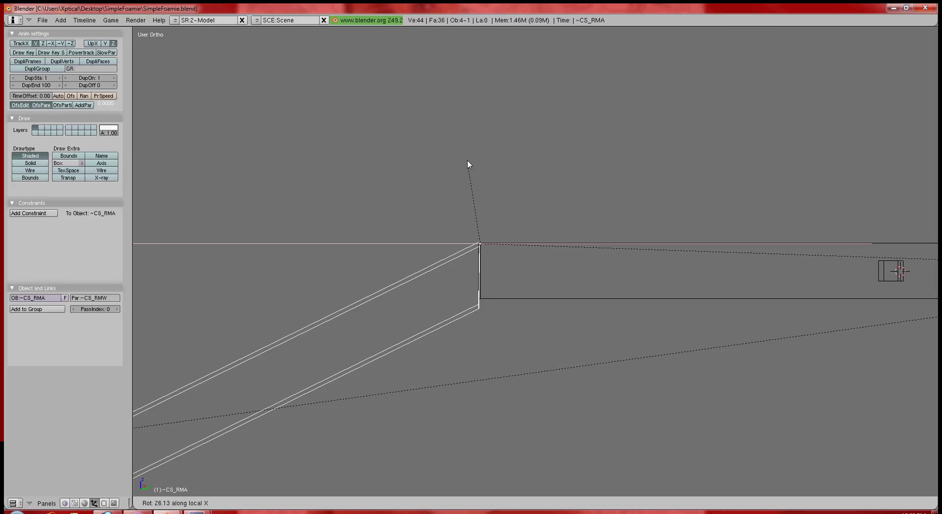
right_click(466, 222)
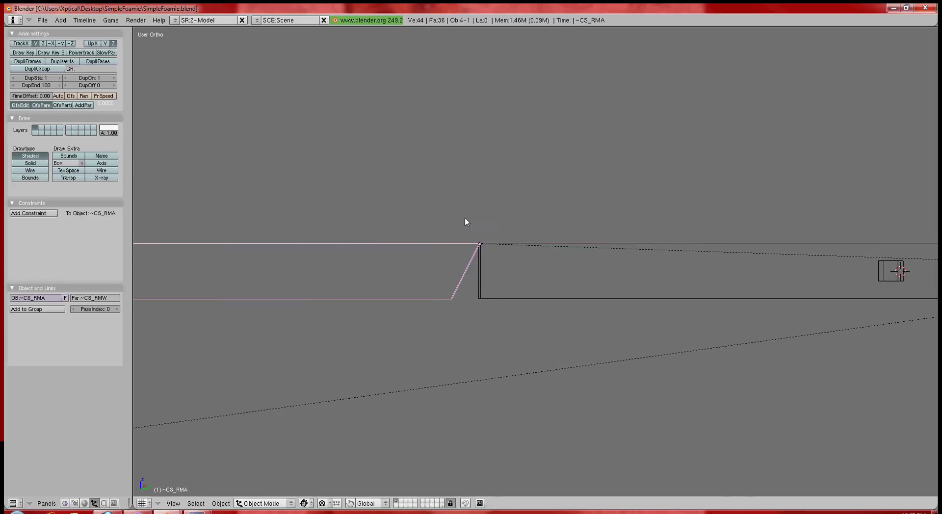
middle_click_drag(351, 238, 439, 289)
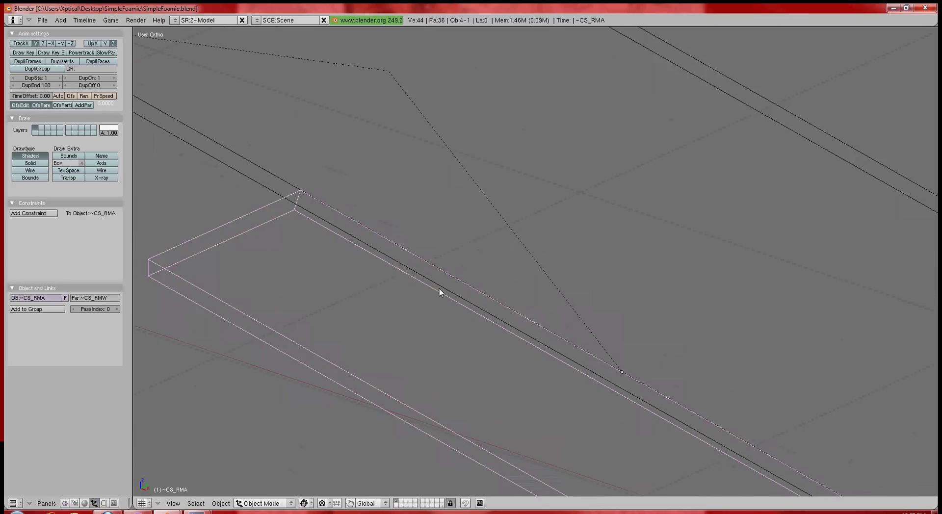
scroll(439, 288, "down", 5)
middle_click_drag(374, 269, 398, 264)
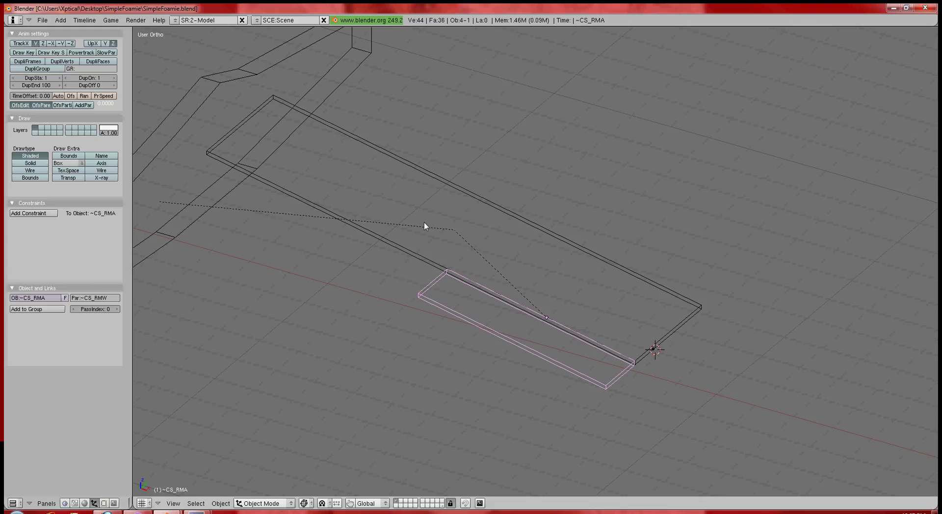
- Select the fuselage, right wing and right aileron in turn to review the parent chain linking them
middle_click_drag(351, 213, 472, 226, "shift")
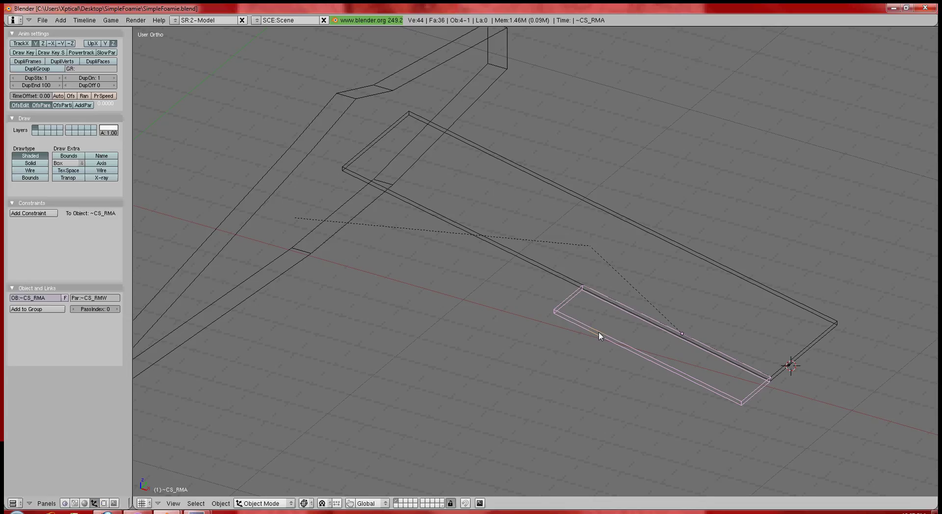
right_click(358, 97)
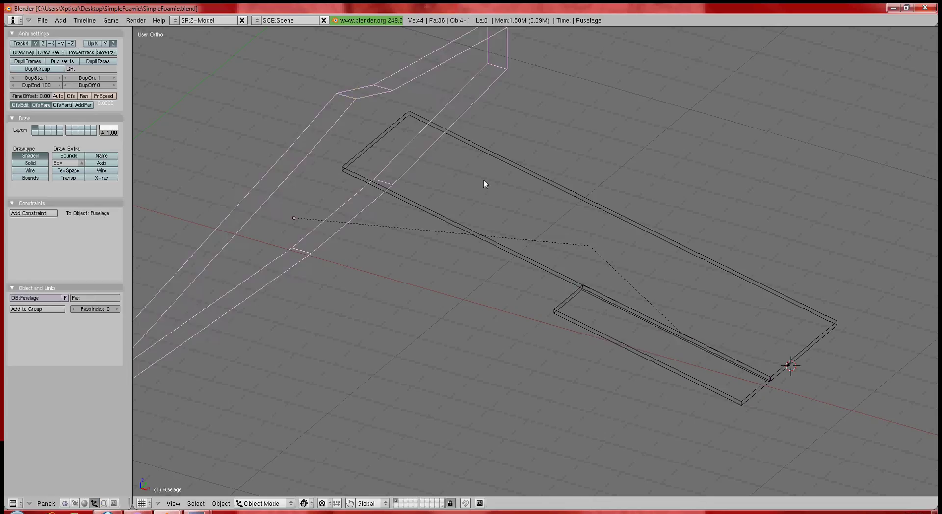
right_click(522, 172)
right_click(560, 310)
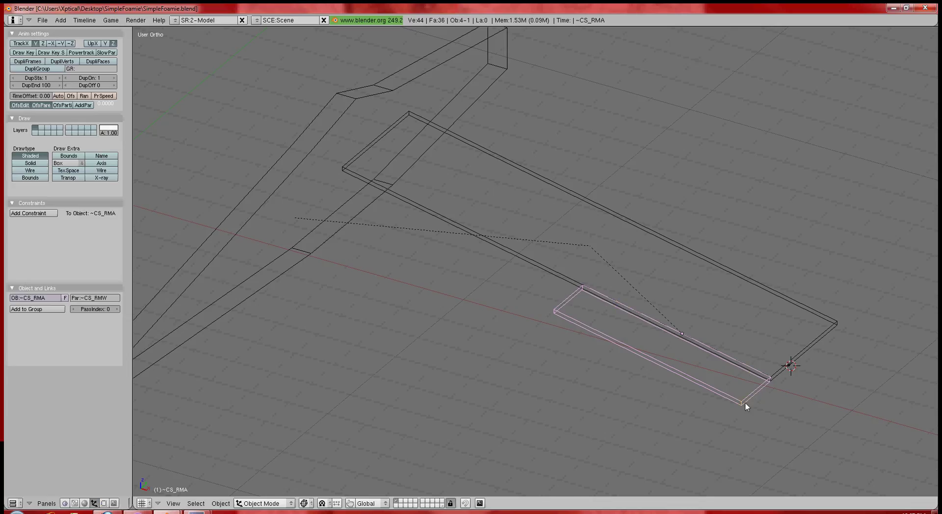
- Show the model from directly above with the whole fuselage, right wing and right aileron in view
key("KP_7")
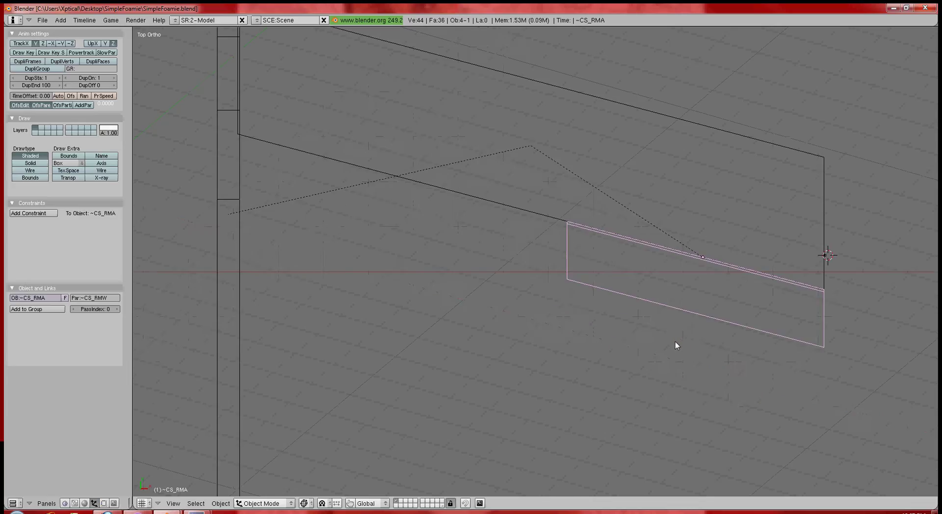
key("ctrl+KP_4")
key("ctrl+KP_8")
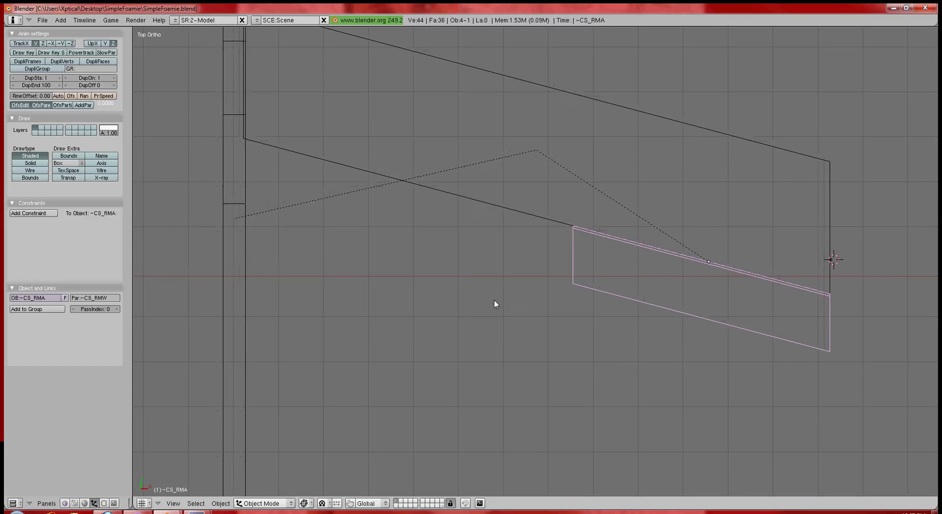
scroll(515, 308, "down", 3)
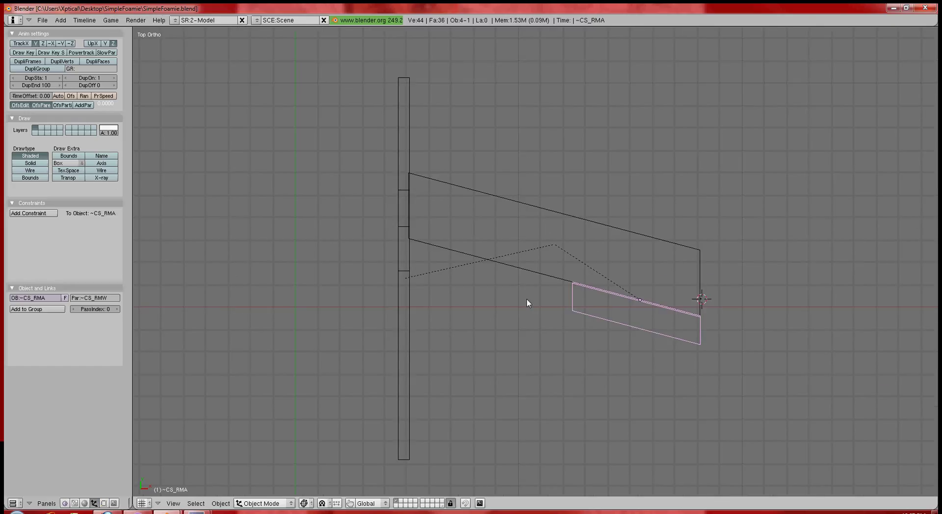